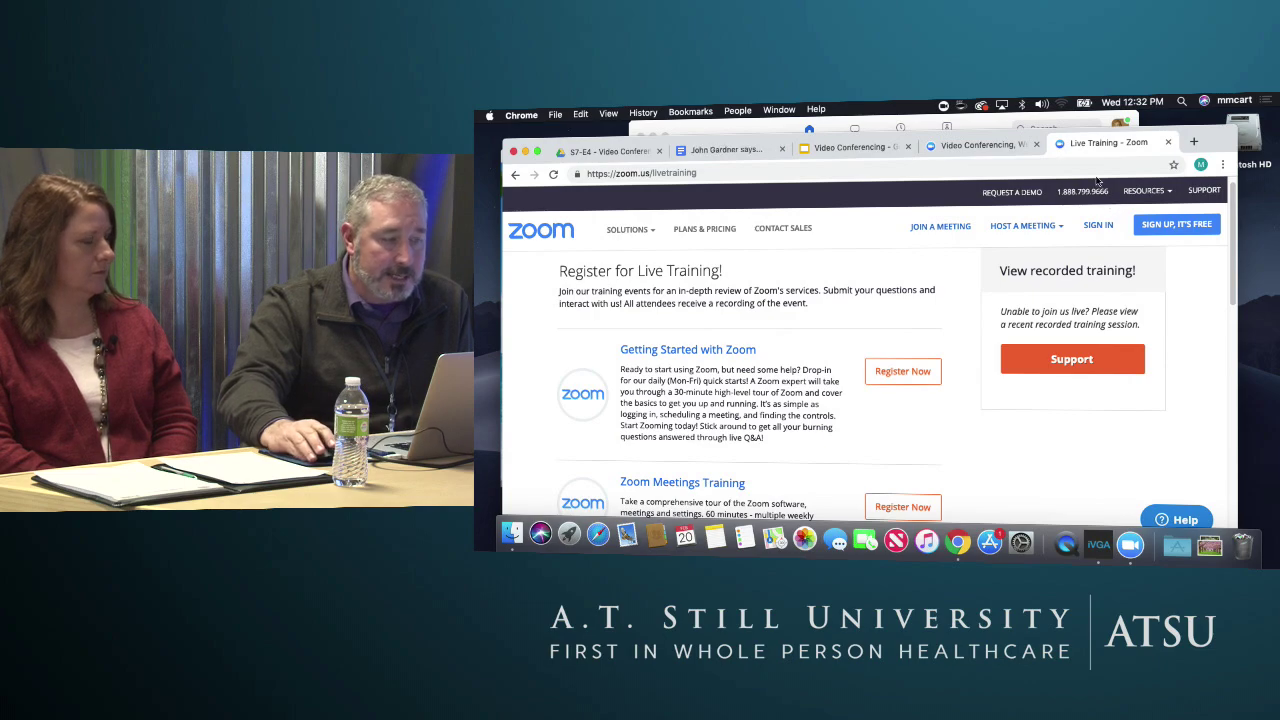
Step: Close the Live Training page and switch to the Zoom desktop client, repositioning its window
click(1168, 146)
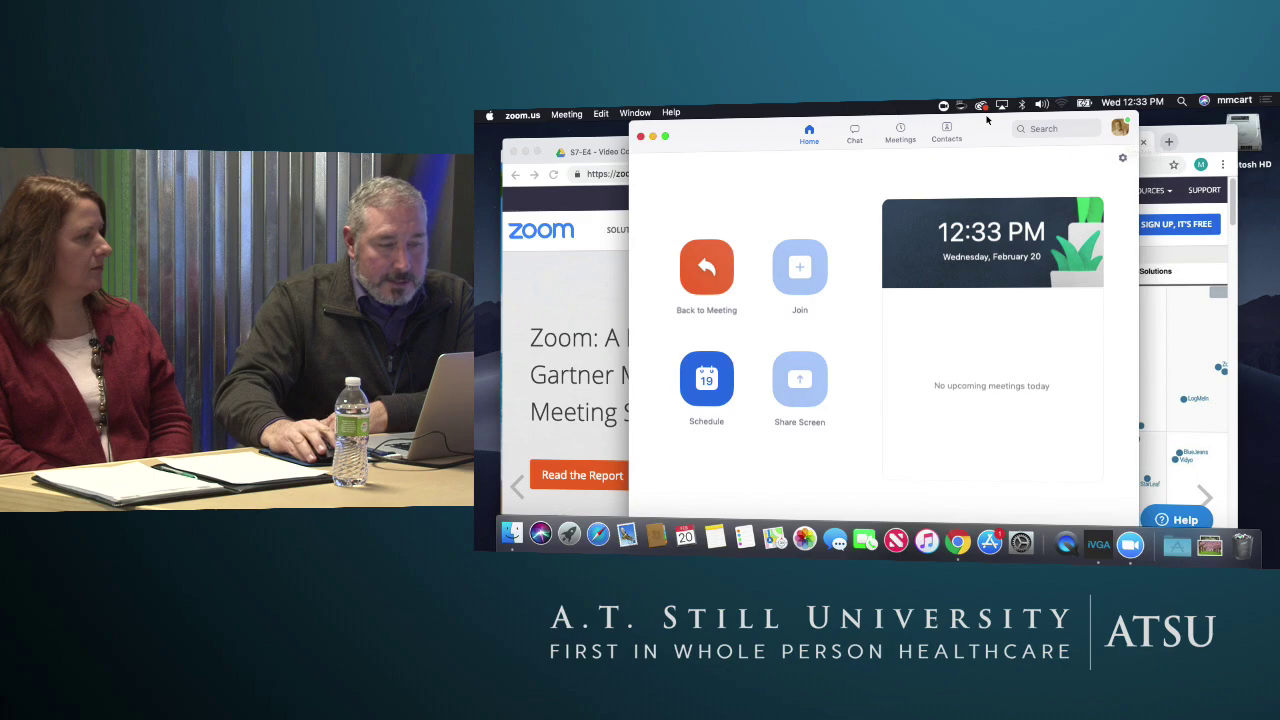
drag(981, 128, 940, 130)
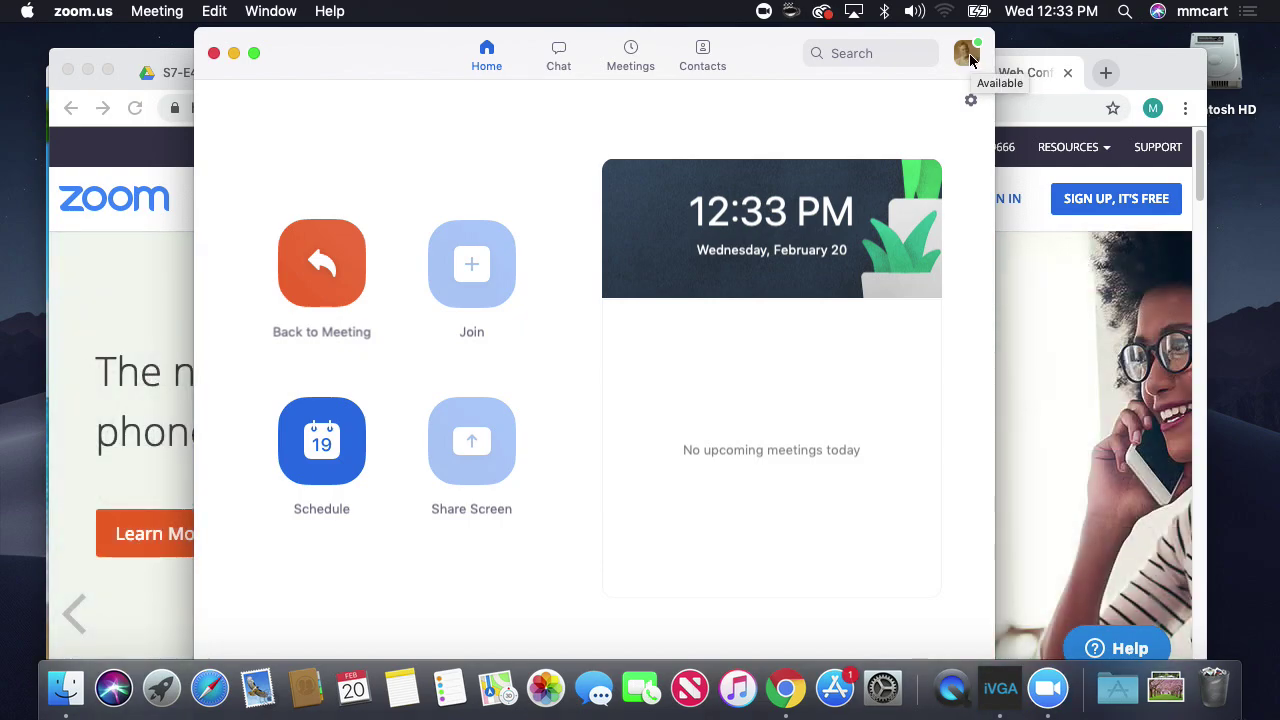
Step: Switch the Zoom client to portrait view and reposition its window
click(966, 54)
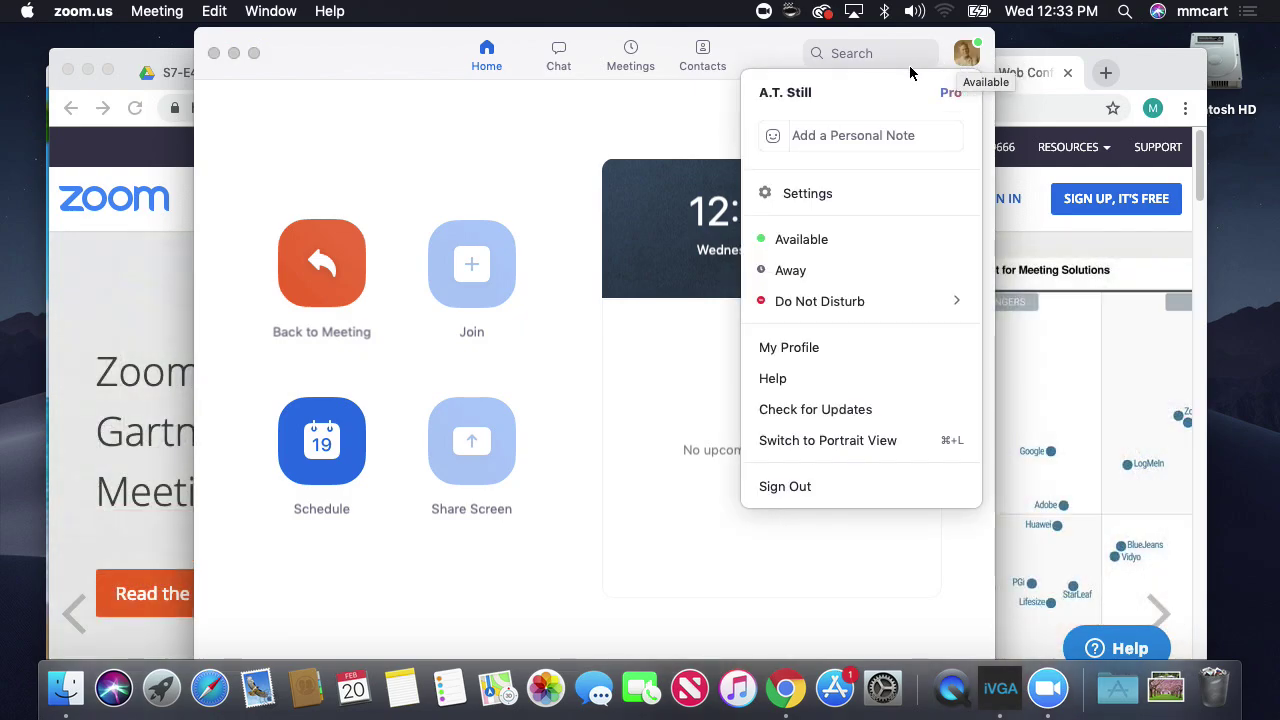
click(849, 440)
drag(555, 72, 623, 41)
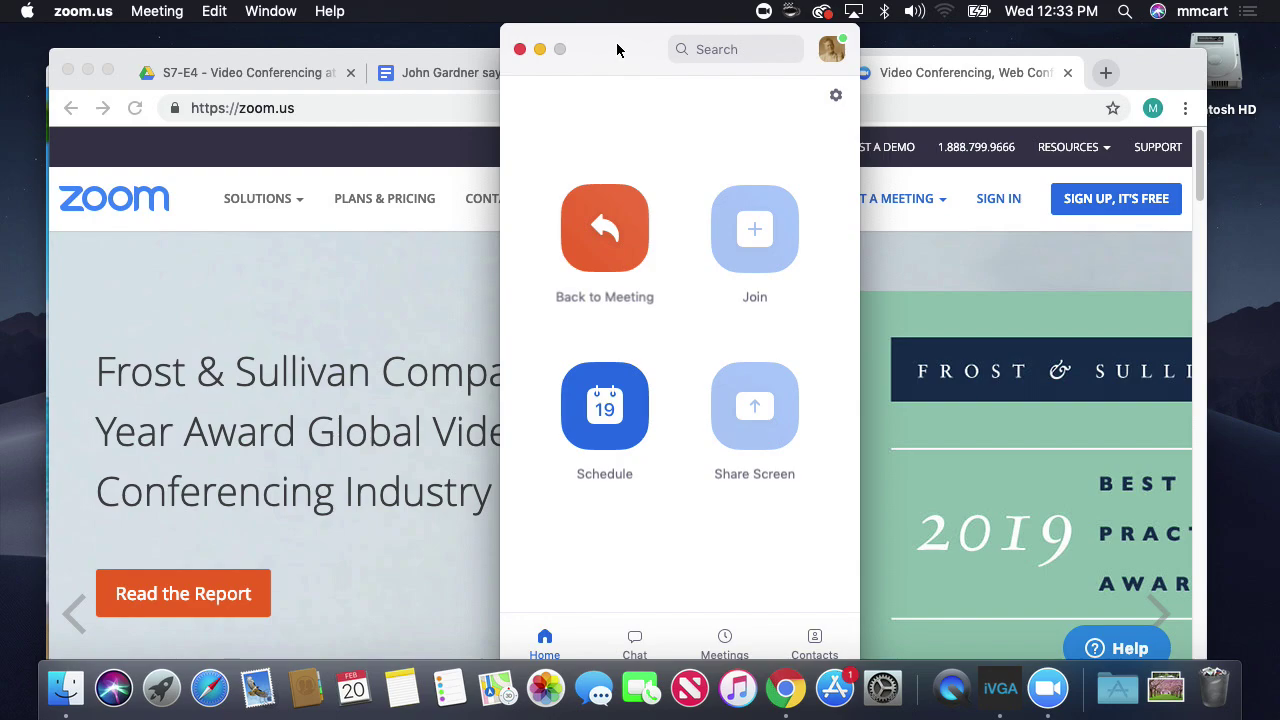
Step: Switch the Zoom client to landscape view and back to portrait view
click(831, 49)
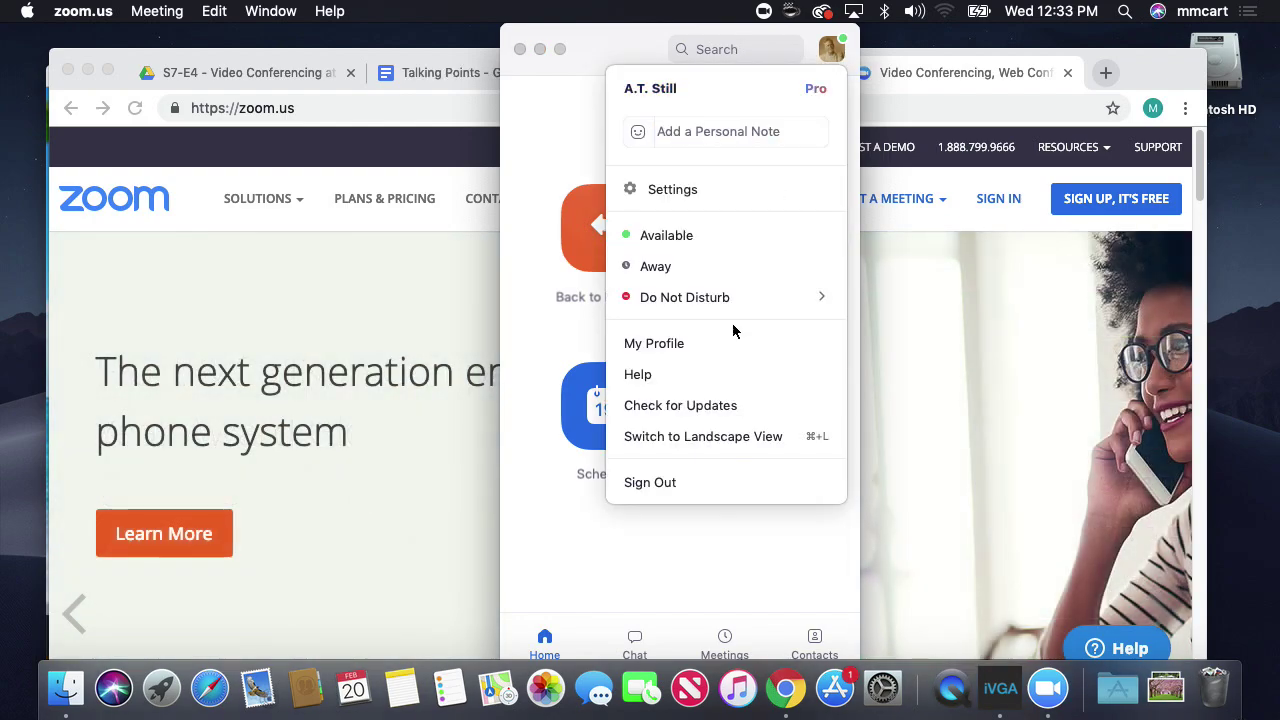
click(734, 436)
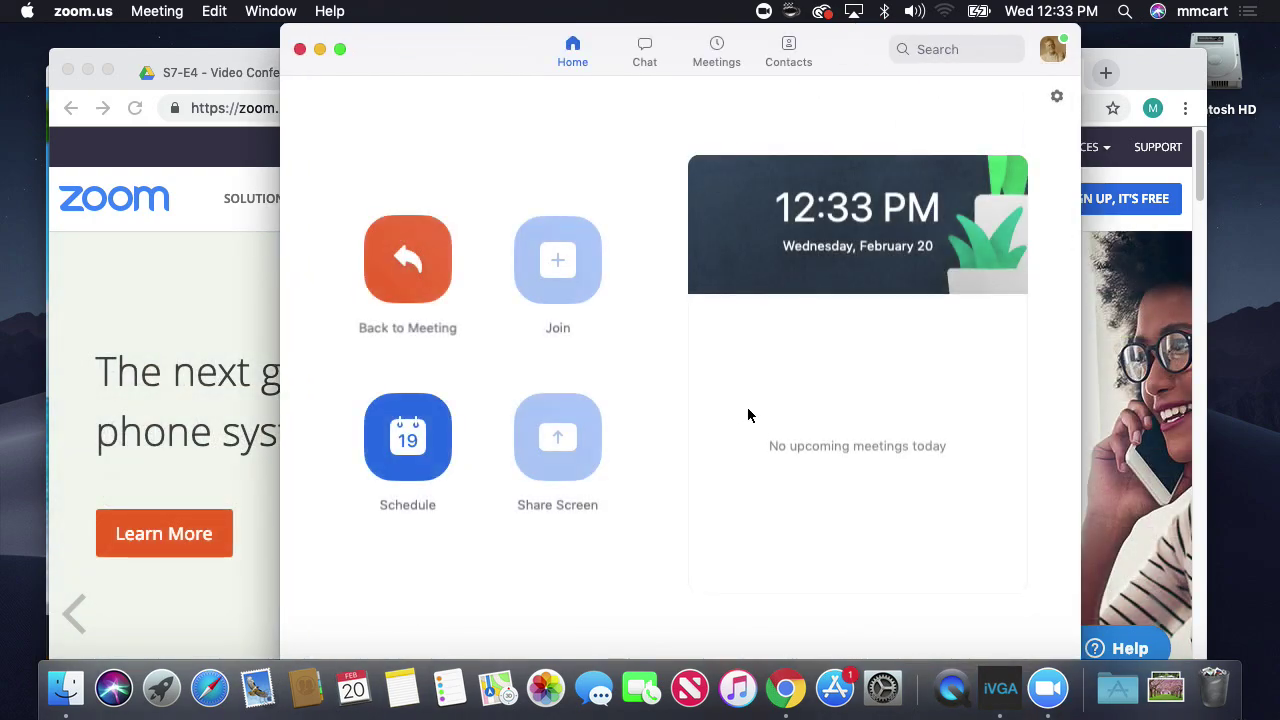
click(1062, 60)
click(925, 437)
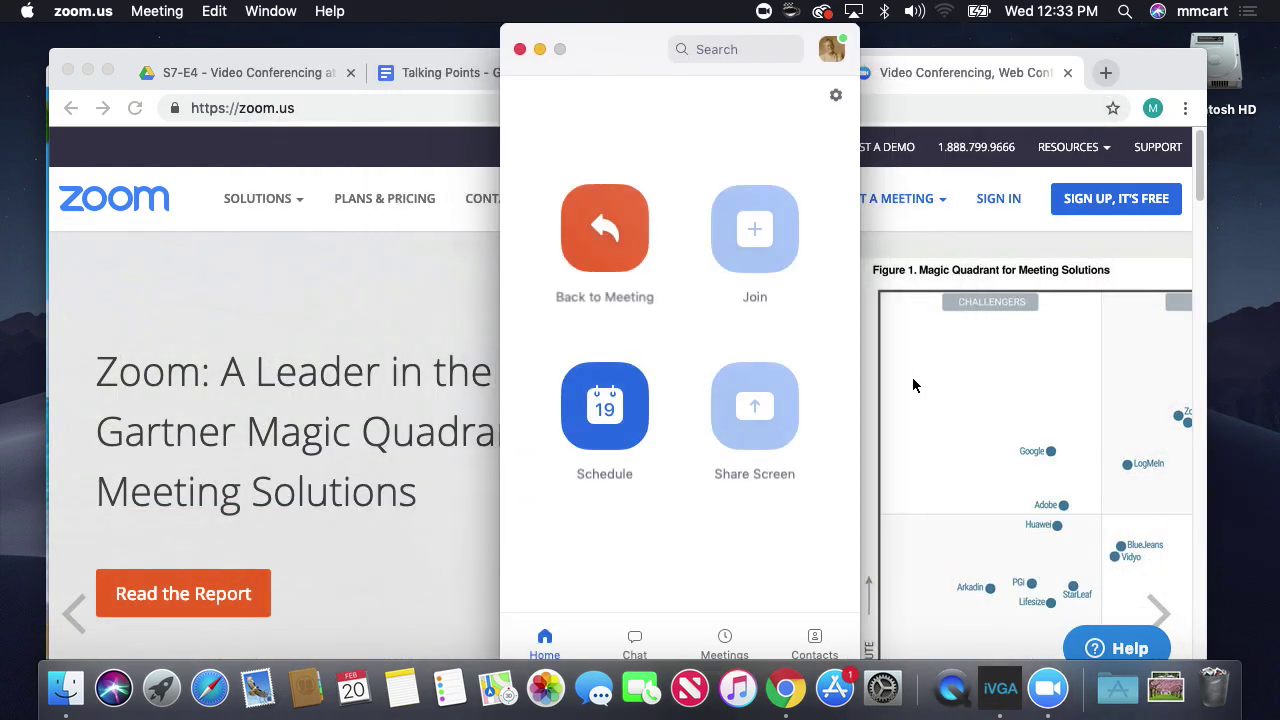
Step: Open the Zoom client's settings and review the Video, Audio, Chat, Virtual Background and Recording pages
click(831, 50)
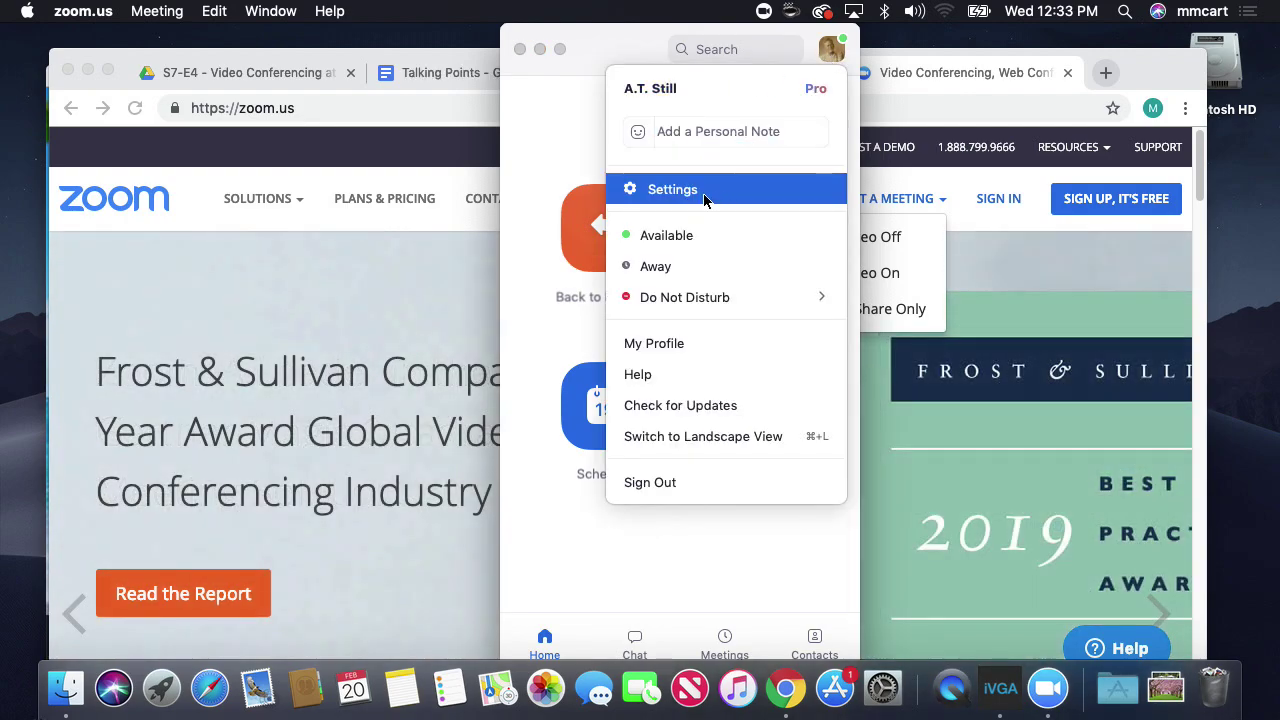
click(666, 196)
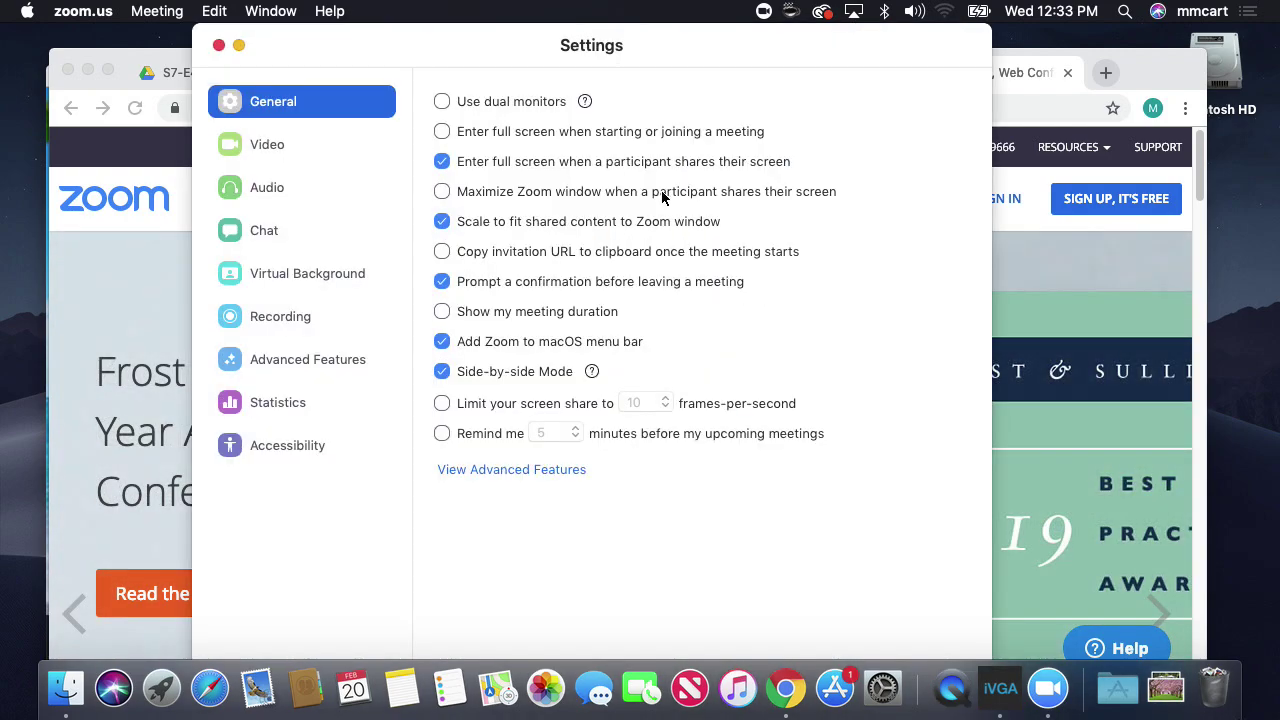
click(238, 148)
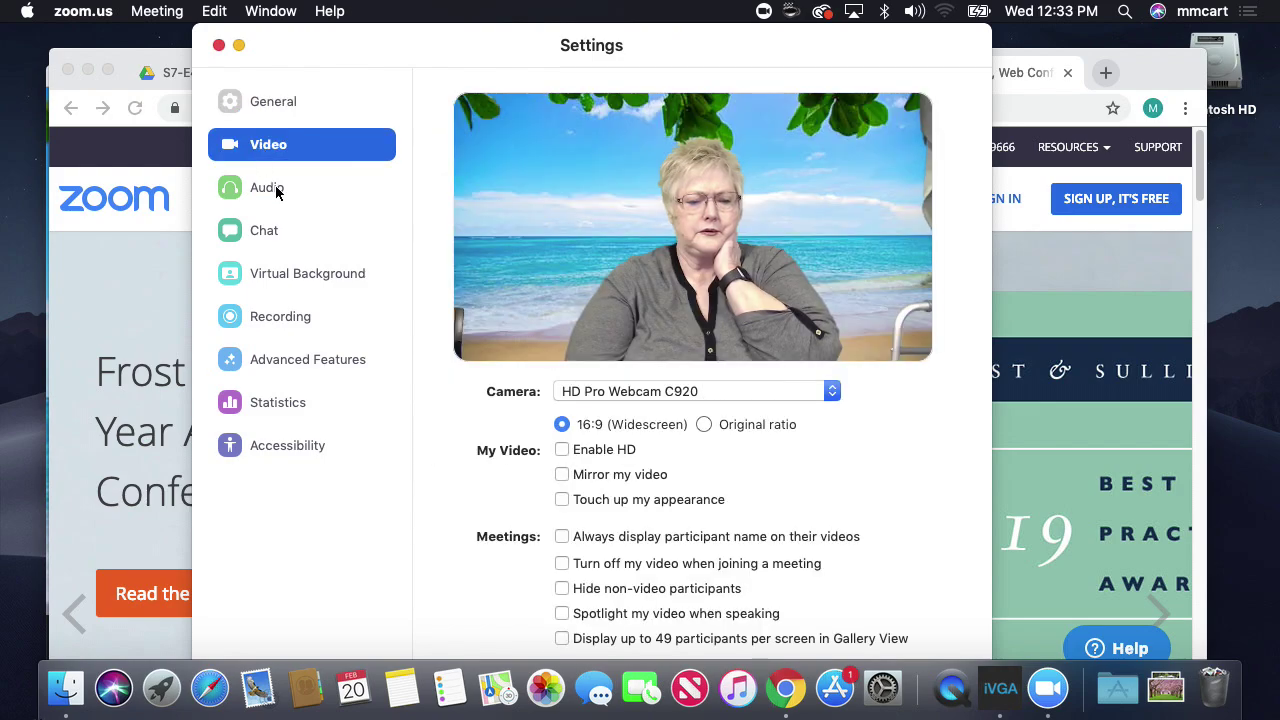
click(275, 190)
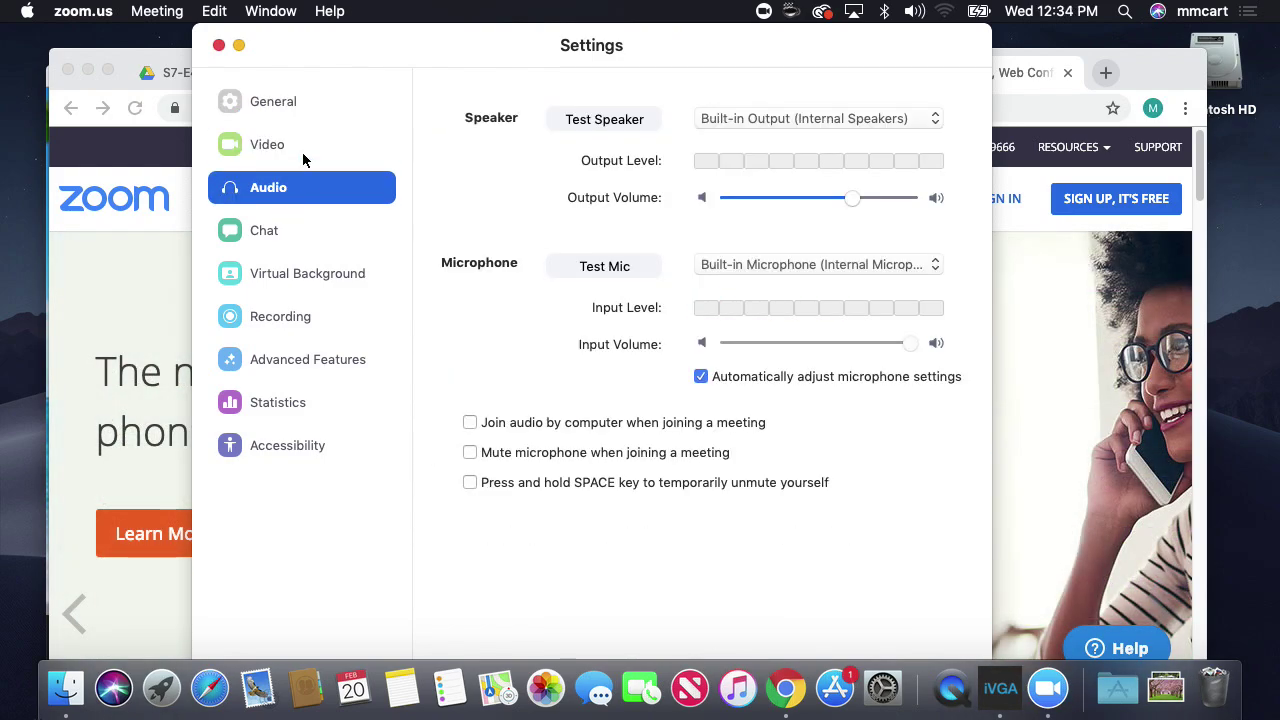
click(301, 231)
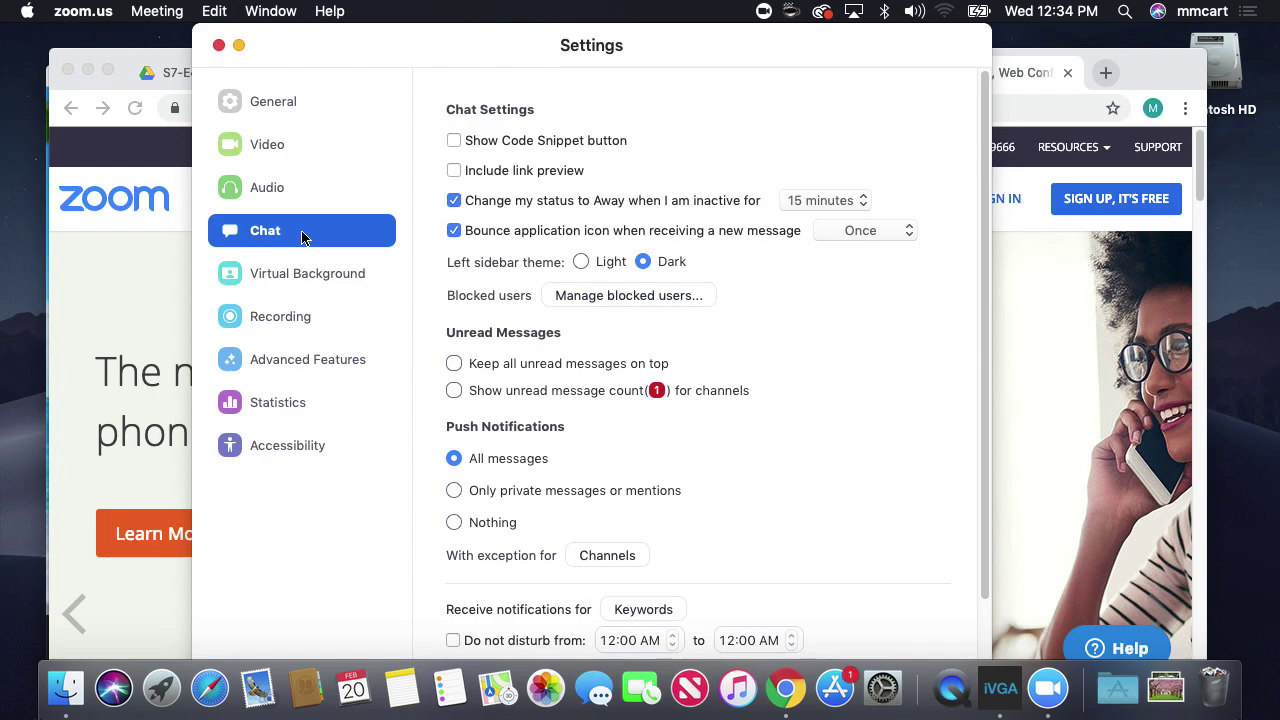
click(325, 277)
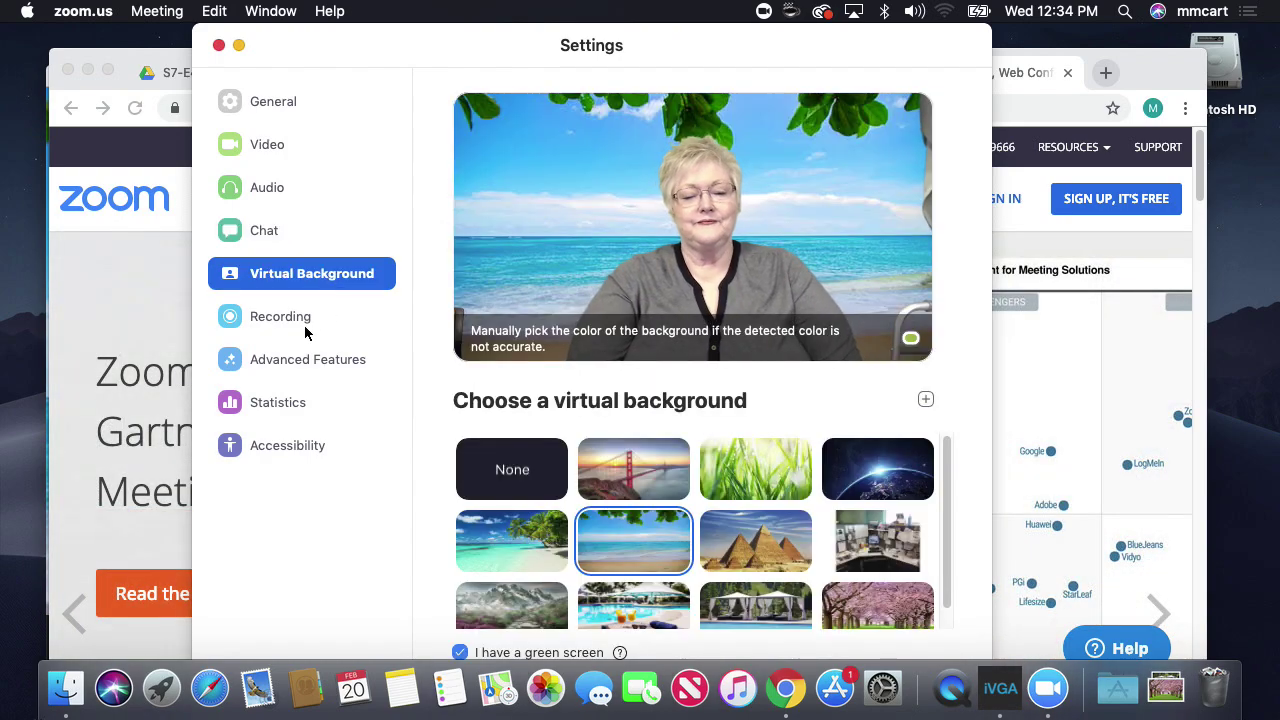
click(285, 320)
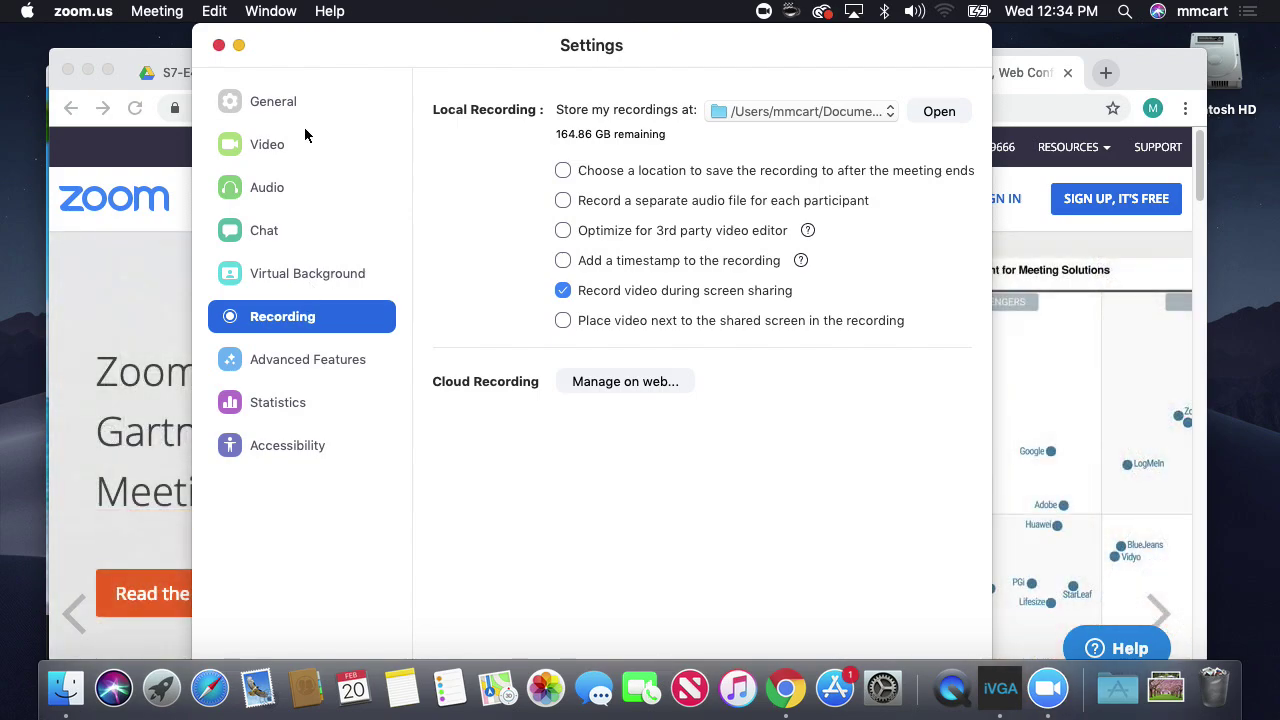
Step: Open the local recordings folder in Finder, moving Settings aside to view it, and close the folder window
click(939, 112)
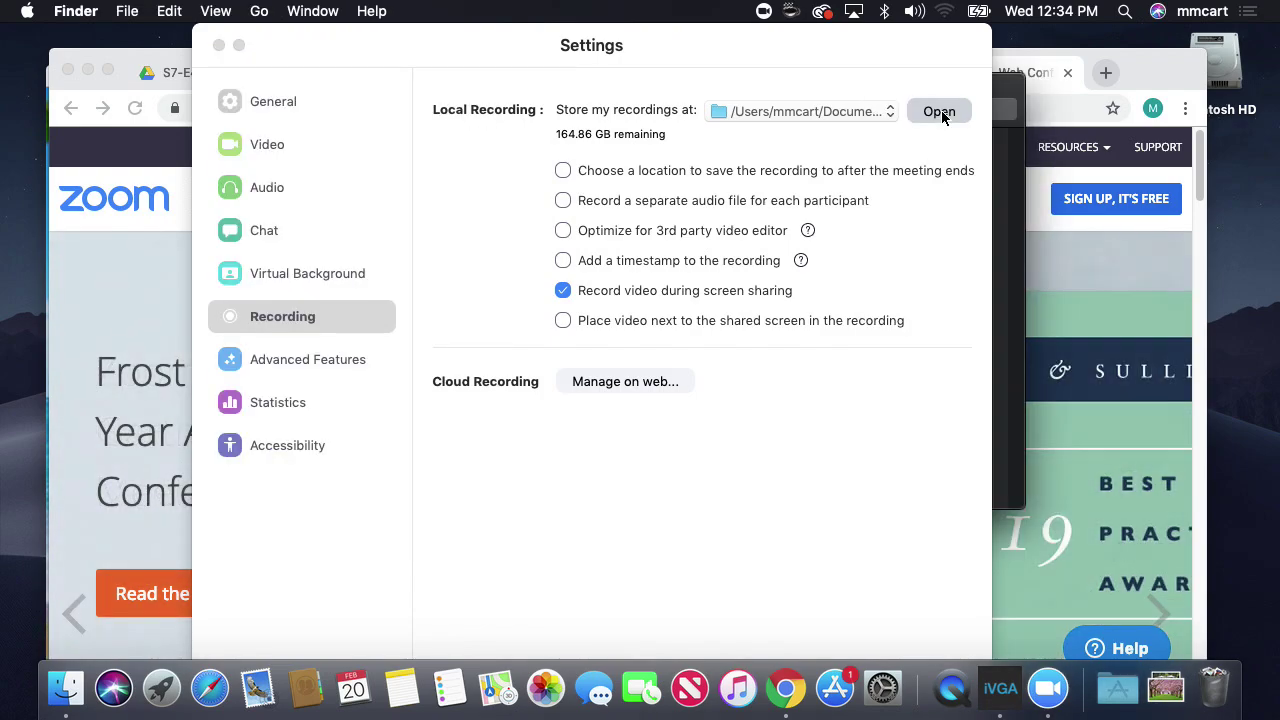
drag(796, 60, 995, 90)
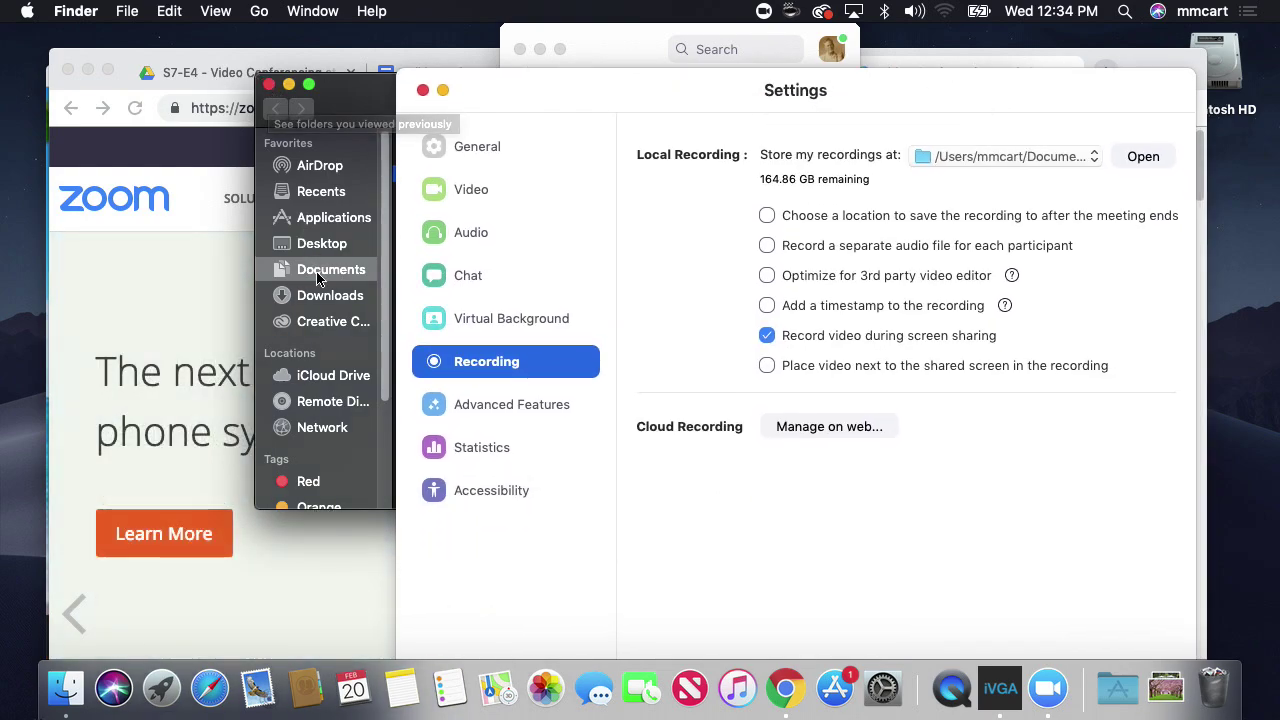
click(269, 85)
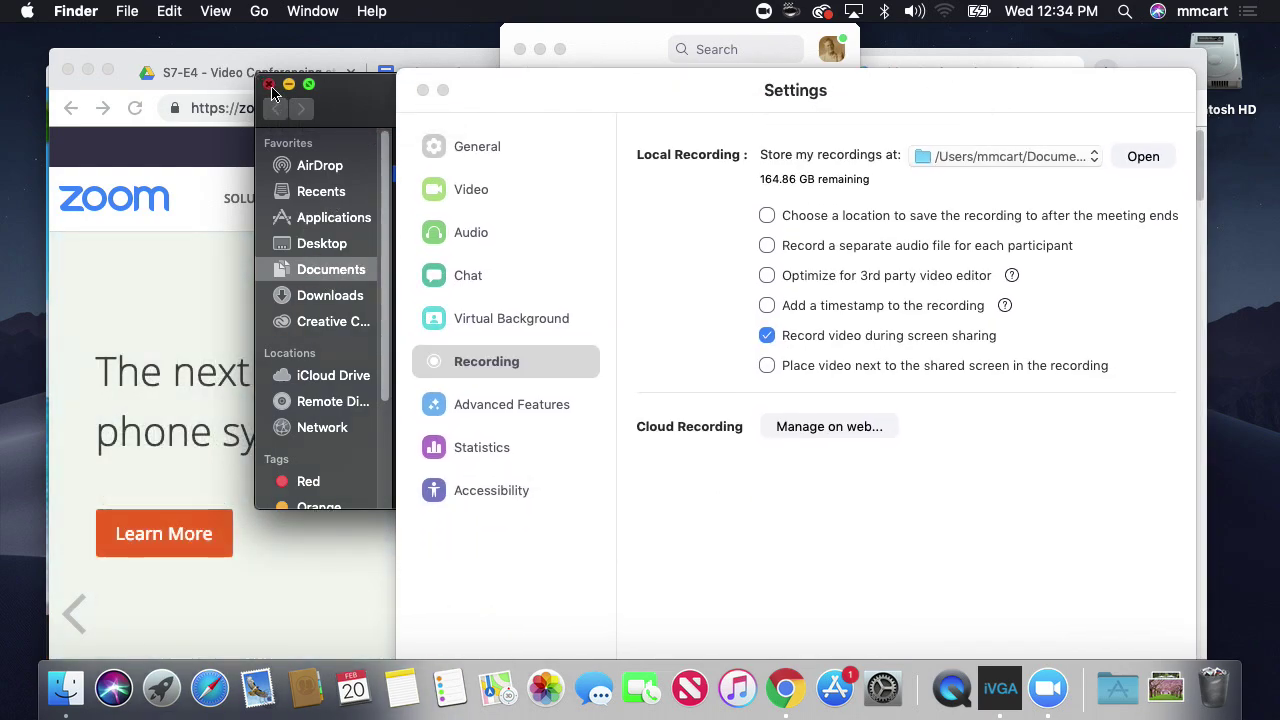
drag(575, 93, 399, 57)
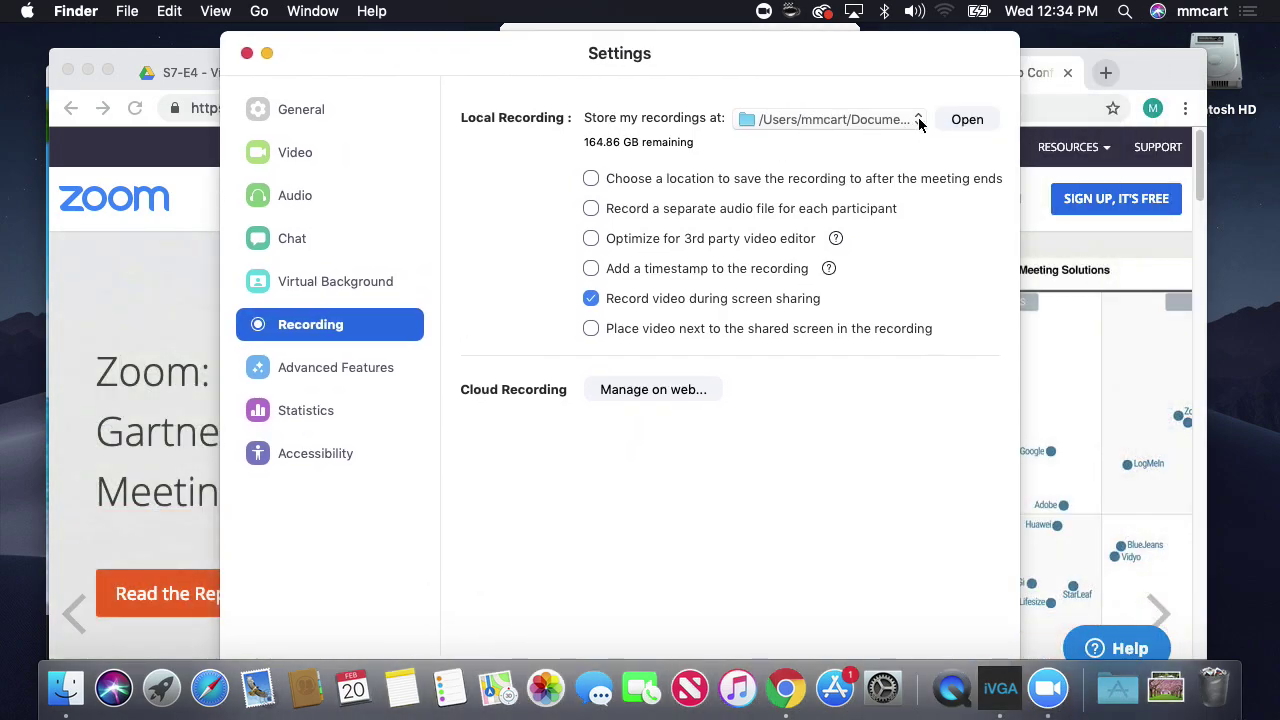
Step: Browse to the Desktop as an alternative storage location for local recordings and cancel the folder selection
click(917, 121)
click(852, 155)
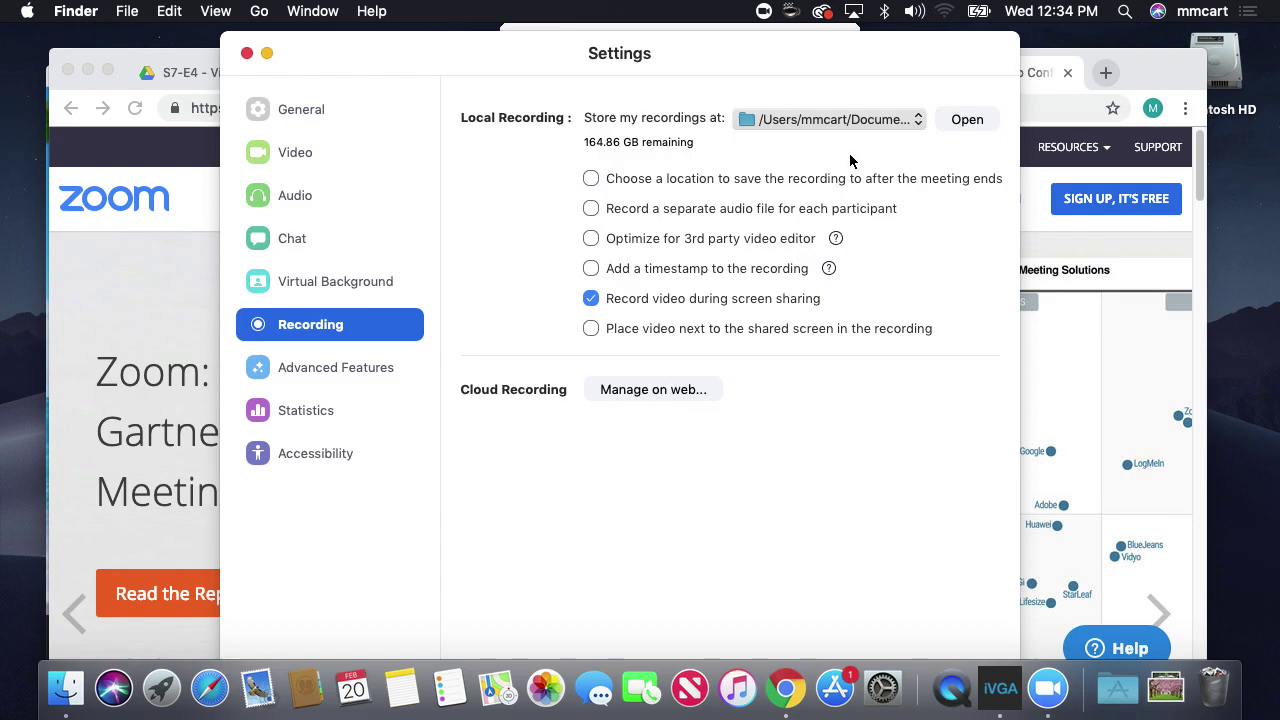
click(280, 208)
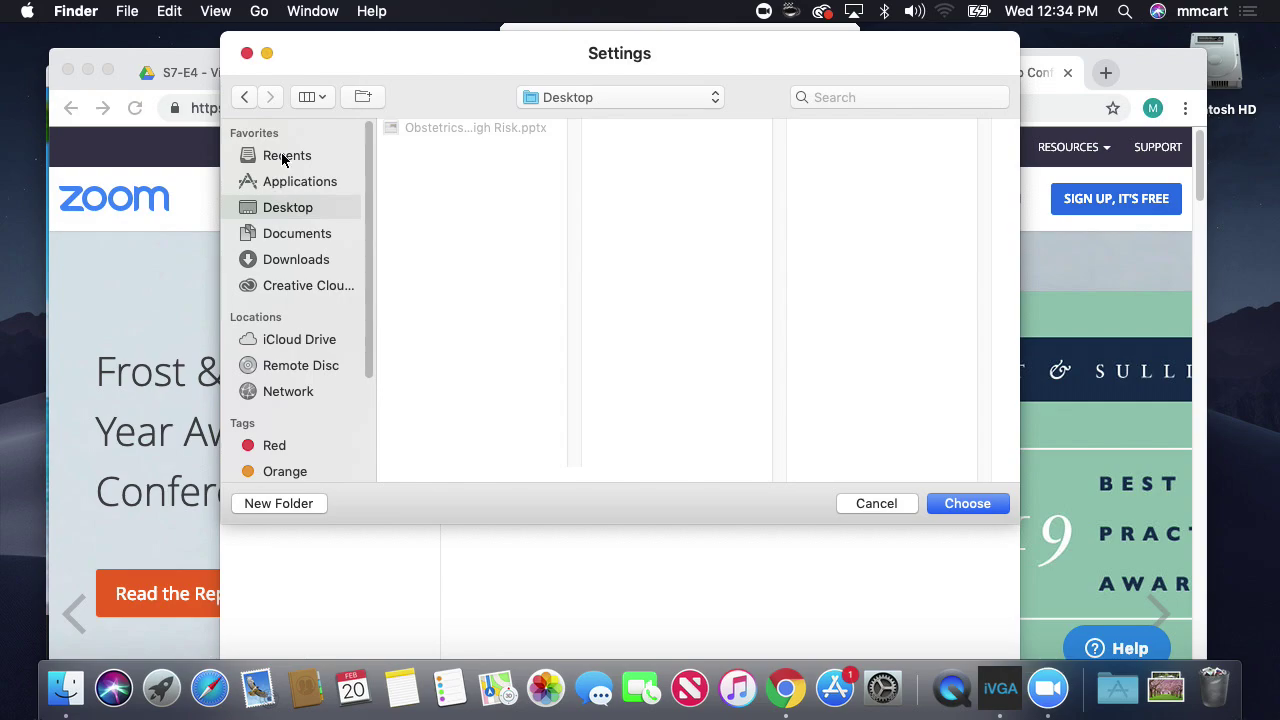
click(893, 503)
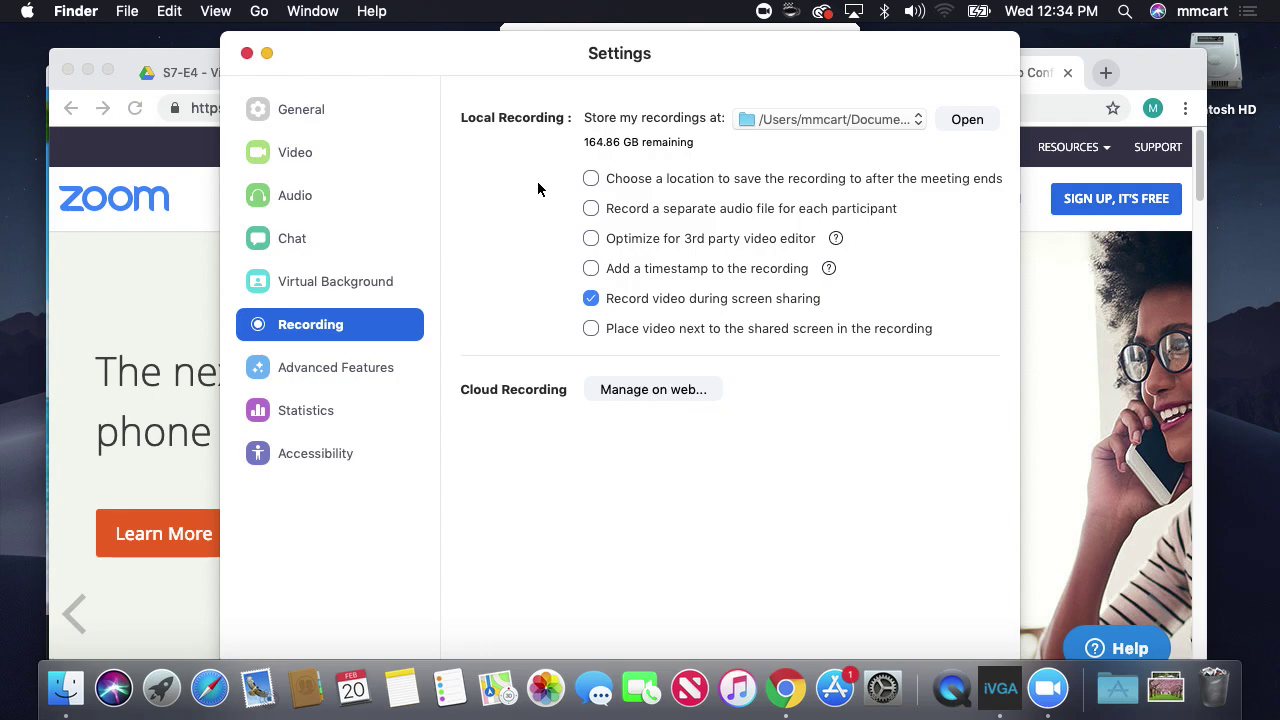
Step: Review the Statistics and Advanced Features settings and close the Settings window
mouse_move(447, 54)
mouse_down()
mouse_move(449, 36)
mouse_move(450, 57)
mouse_up()
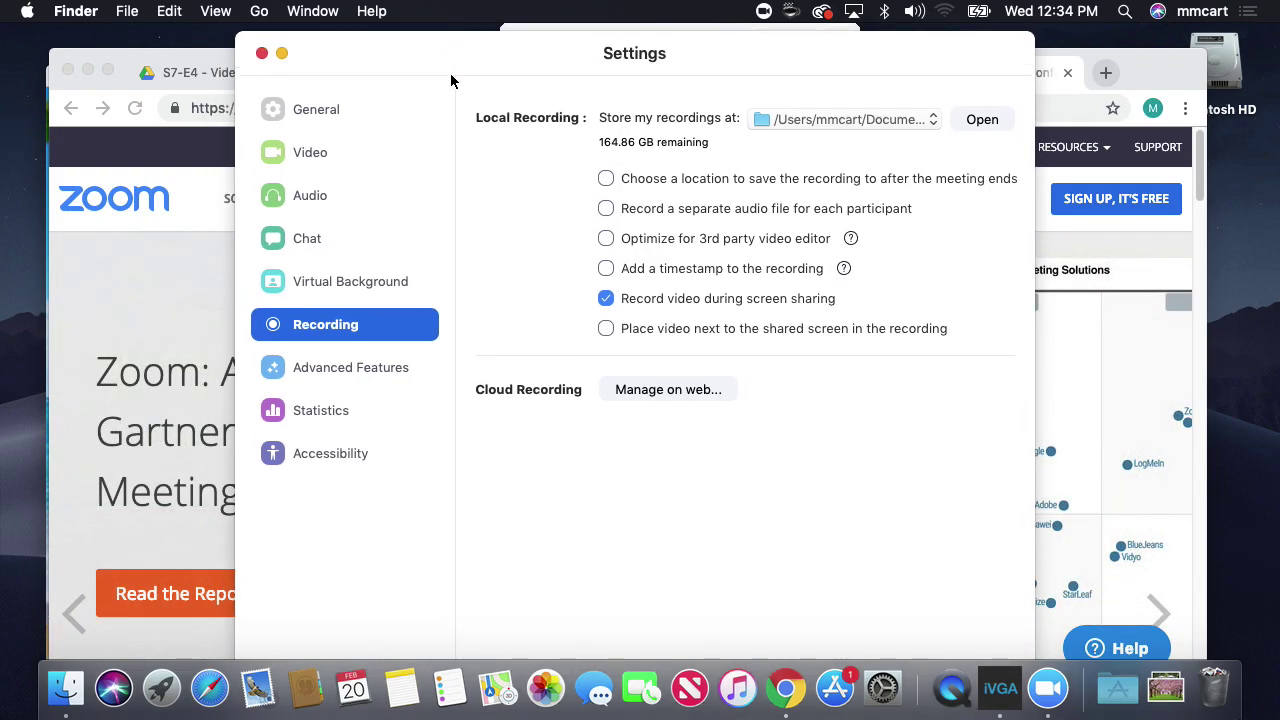
click(334, 416)
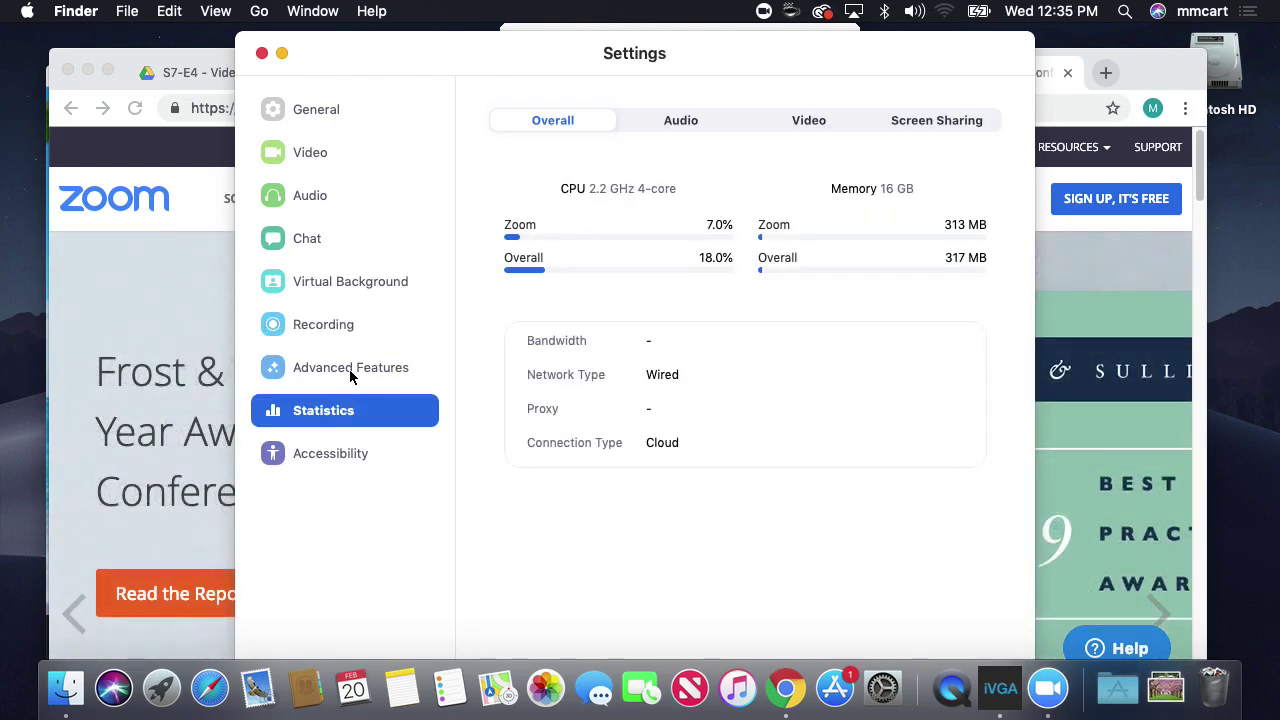
click(350, 372)
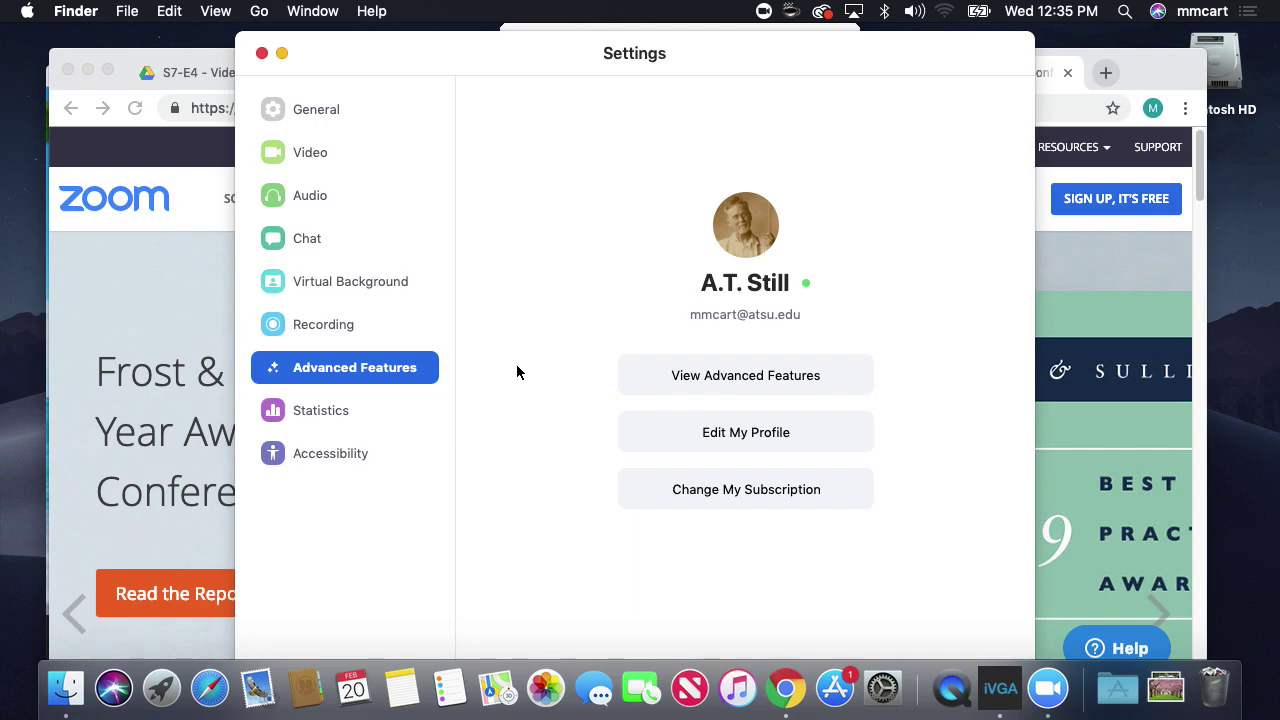
click(262, 55)
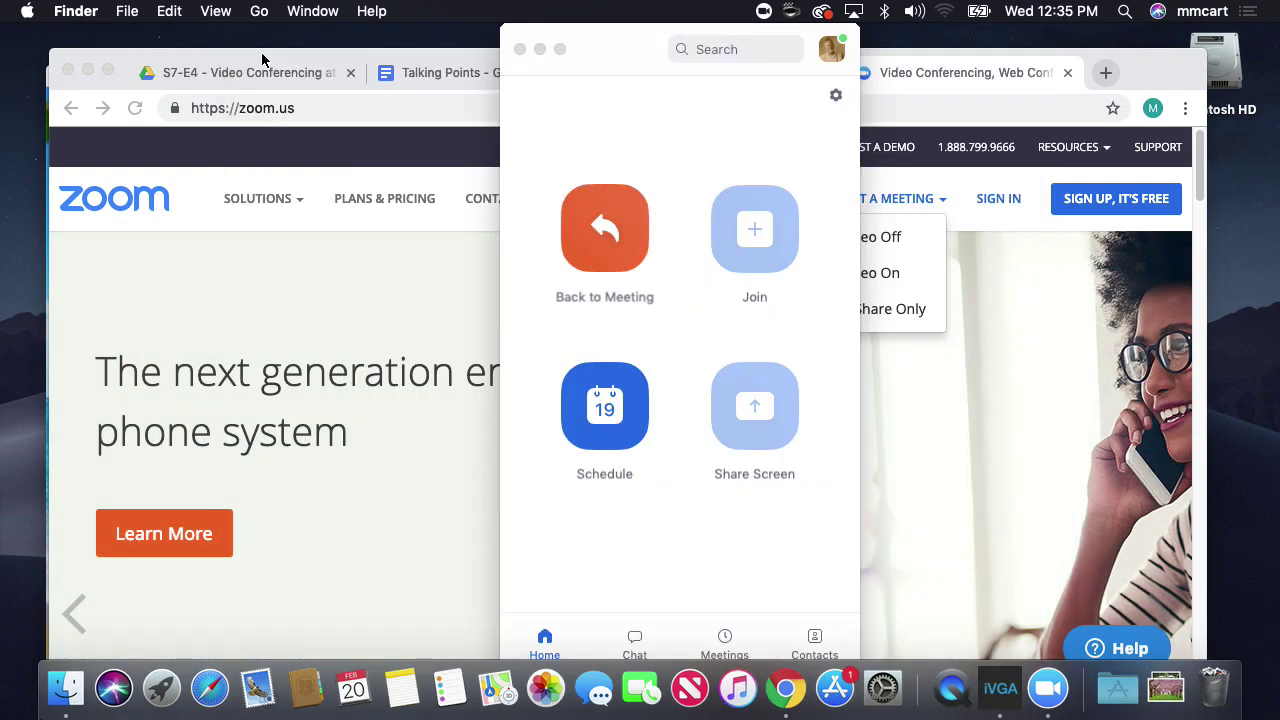
Step: Open the account's My Profile page in the browser and expand the browser window to full screen
click(831, 50)
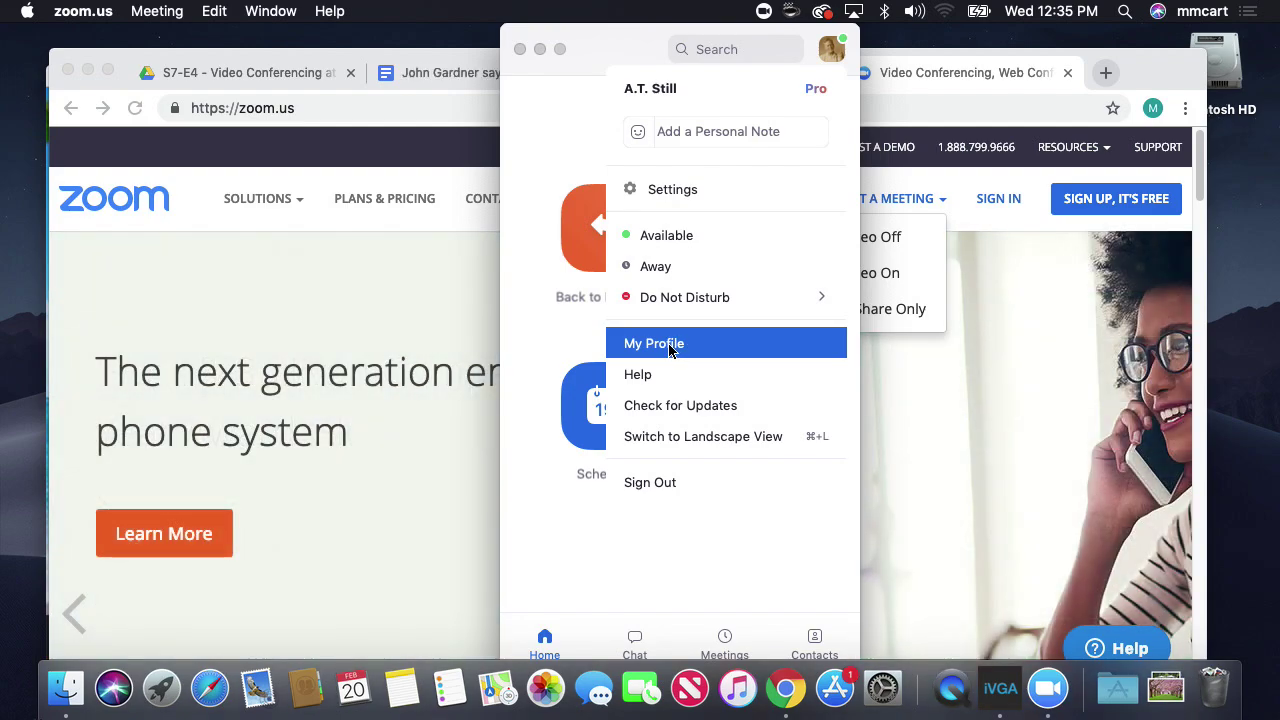
click(667, 345)
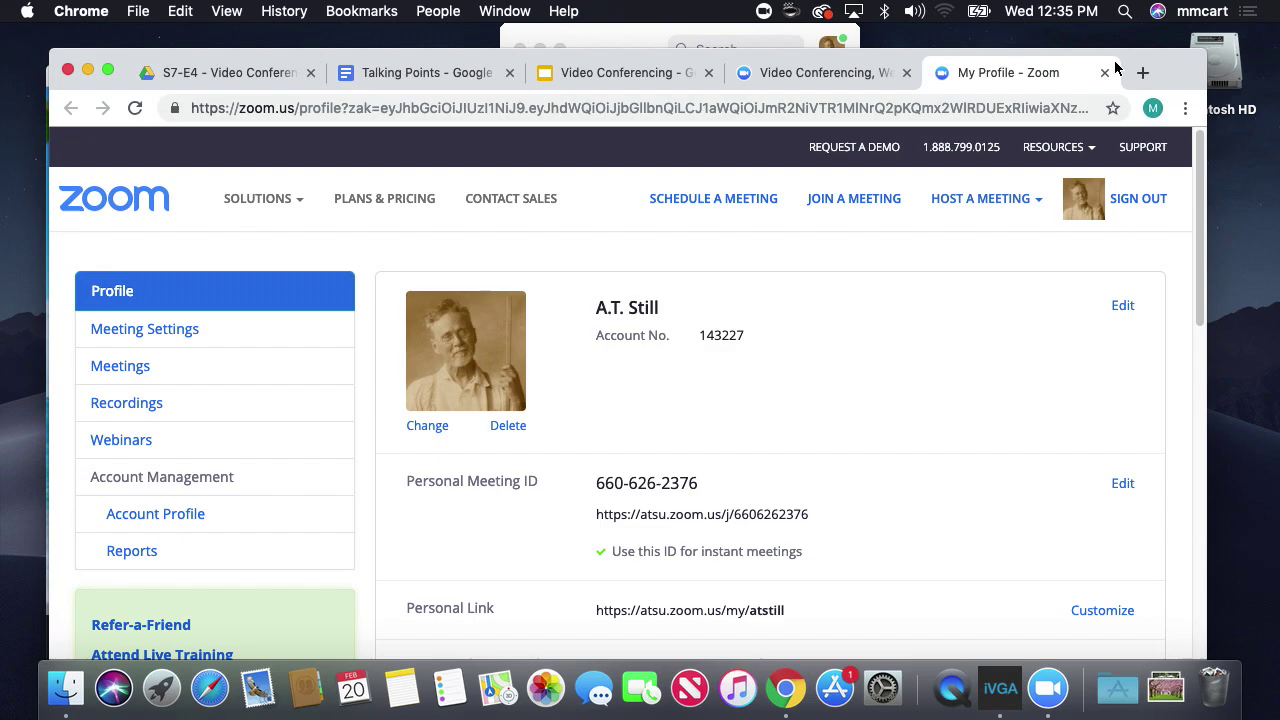
click(110, 75)
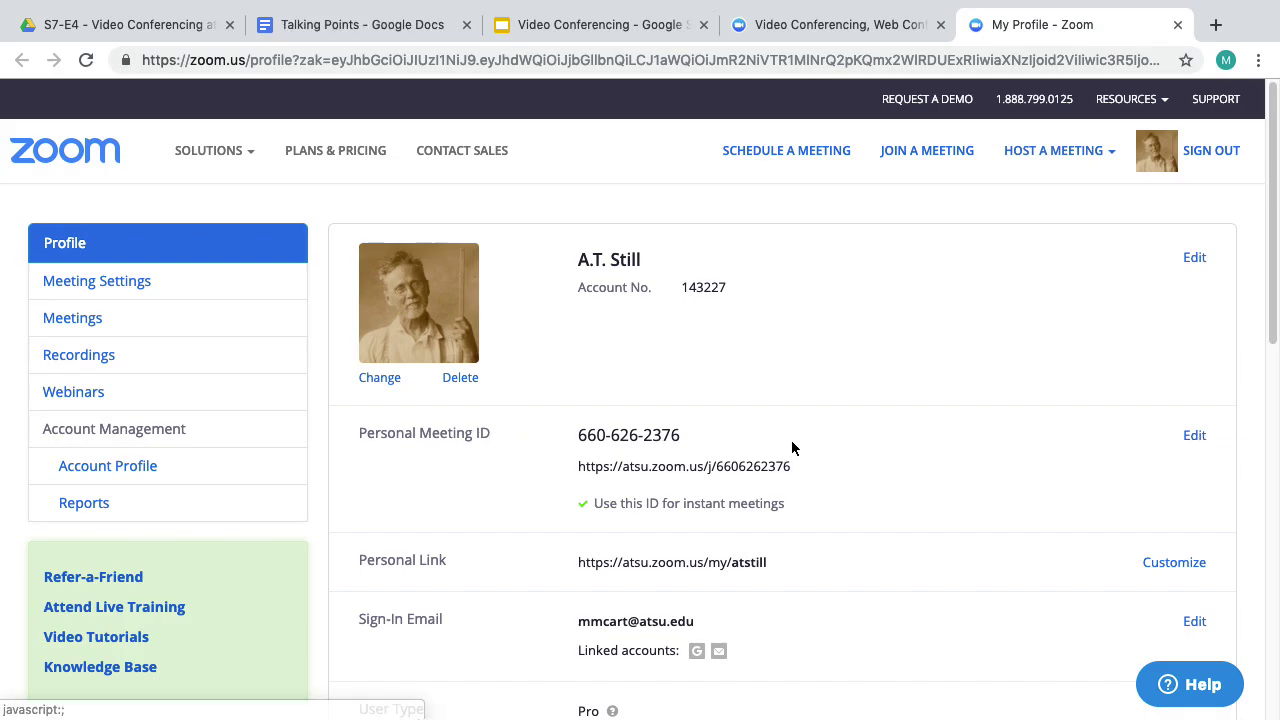
Step: Highlight the personal meeting ID and the personal meeting URL on the profile page
drag(684, 437, 580, 440)
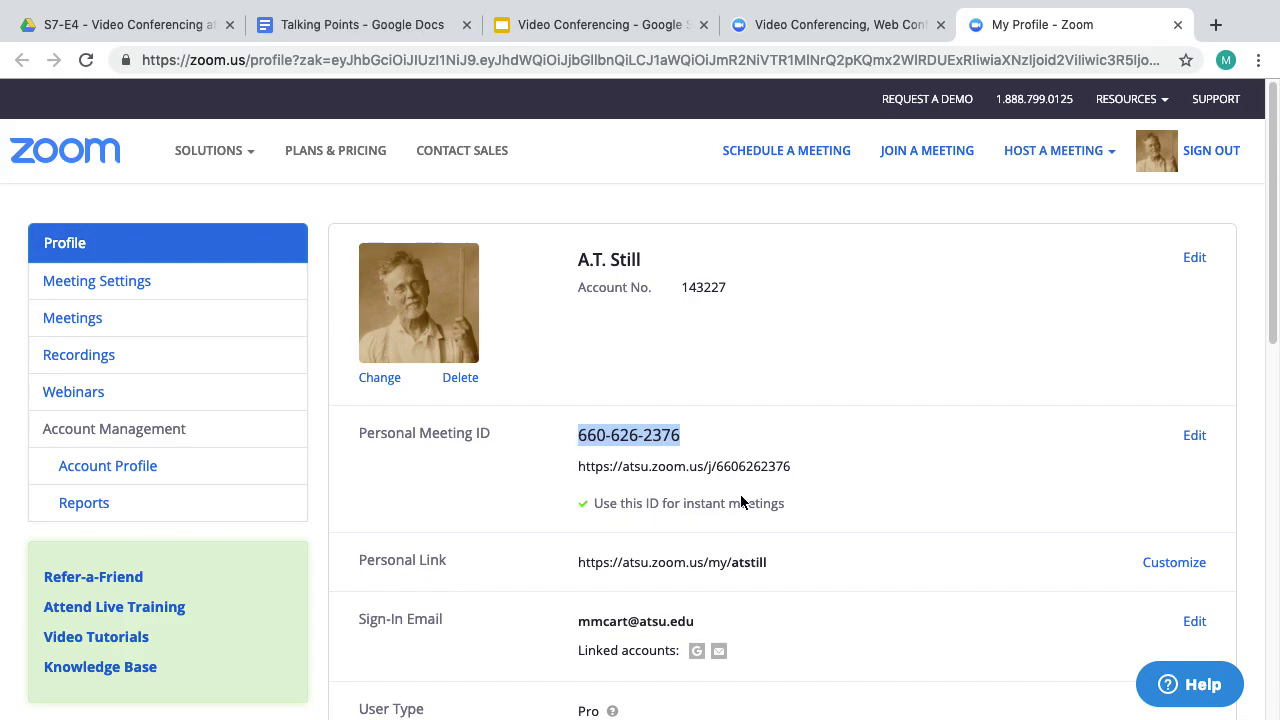
click(703, 435)
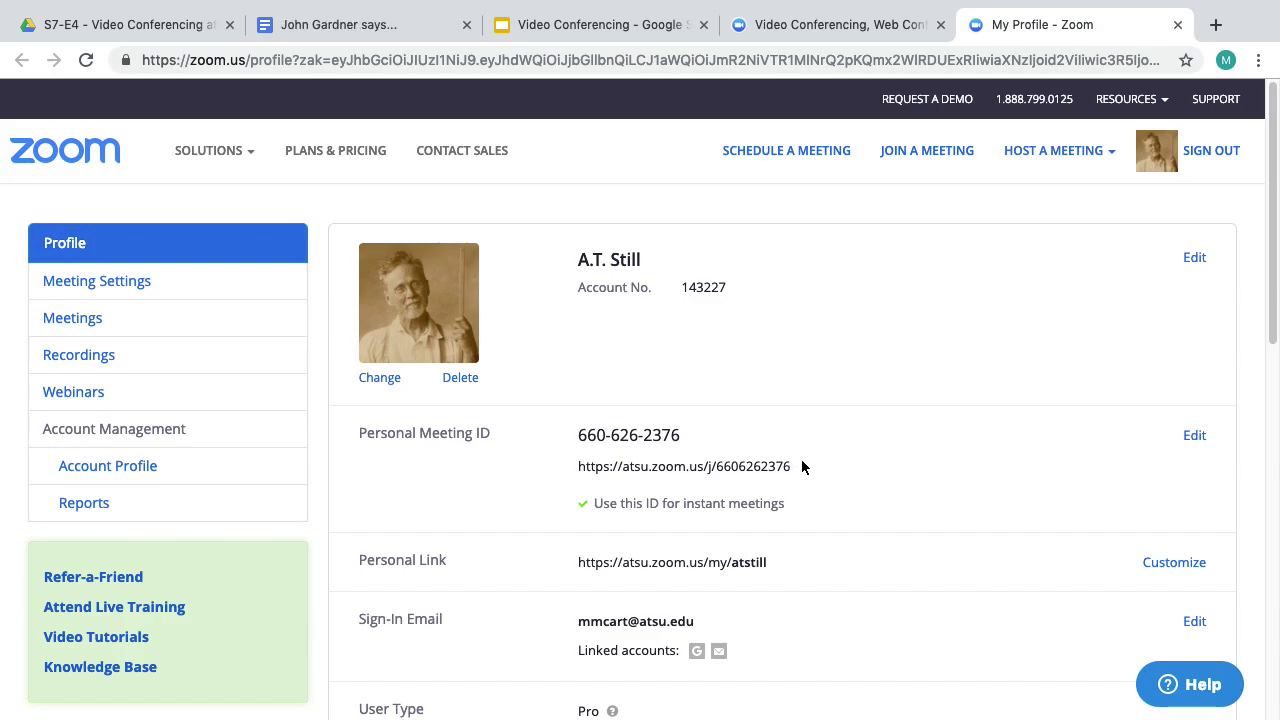
drag(800, 470, 579, 476)
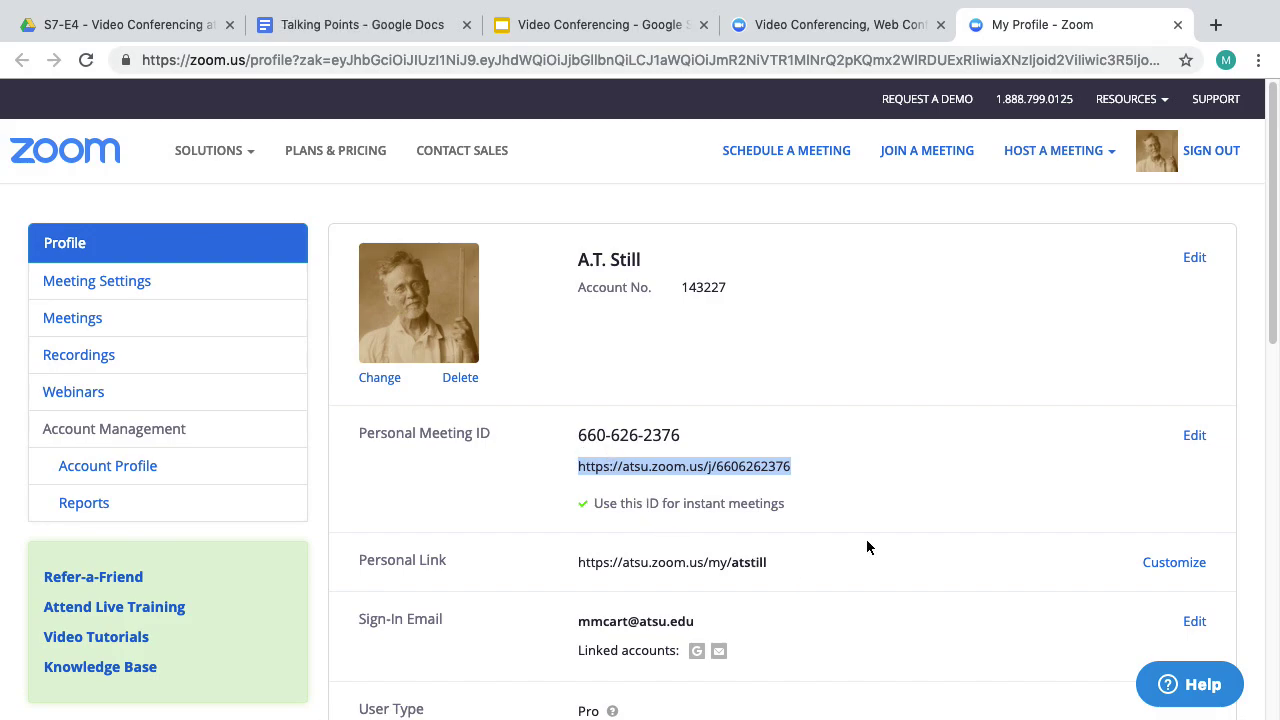
Step: Open the personal link for customization, select its alias text, and cancel the edit
click(1168, 566)
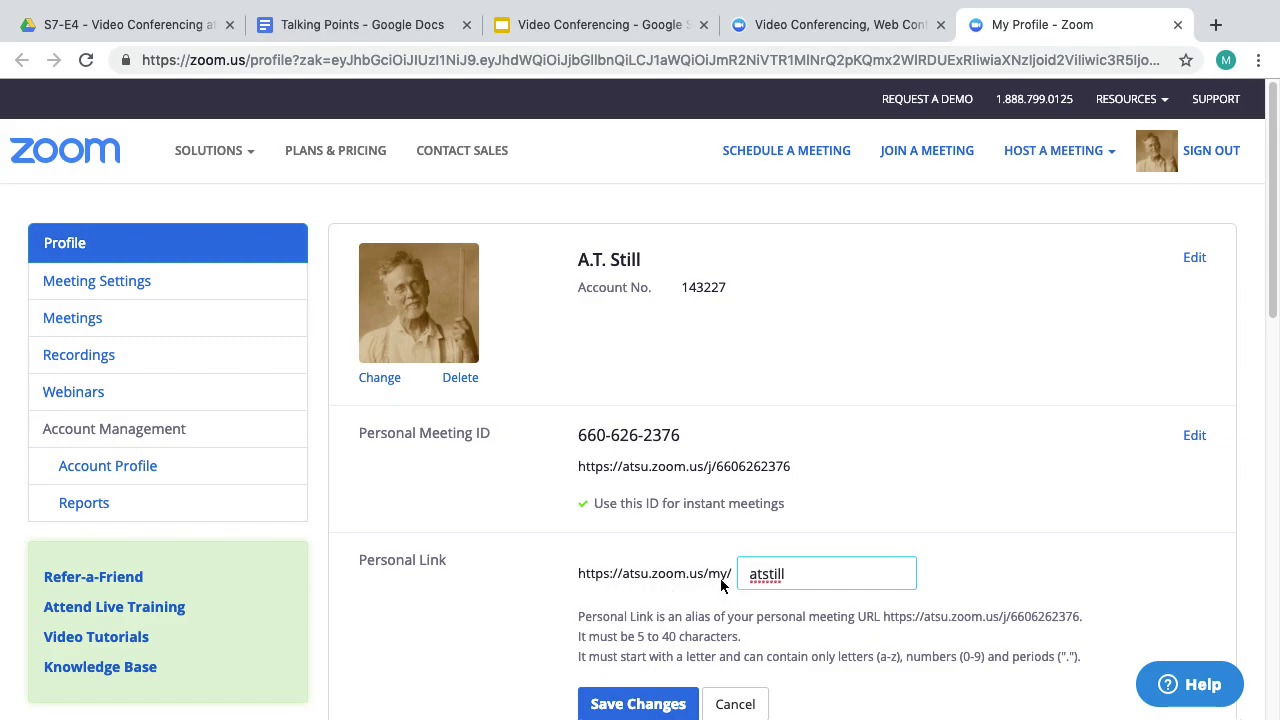
double_click(784, 577)
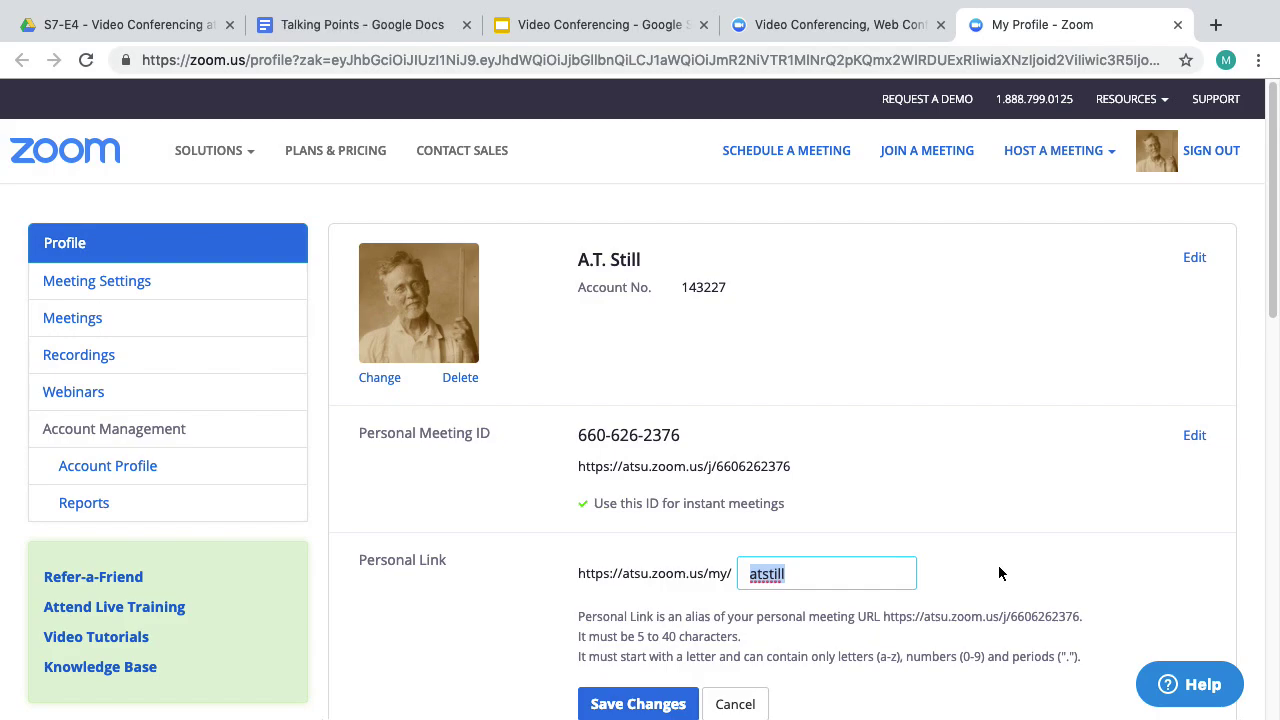
click(736, 705)
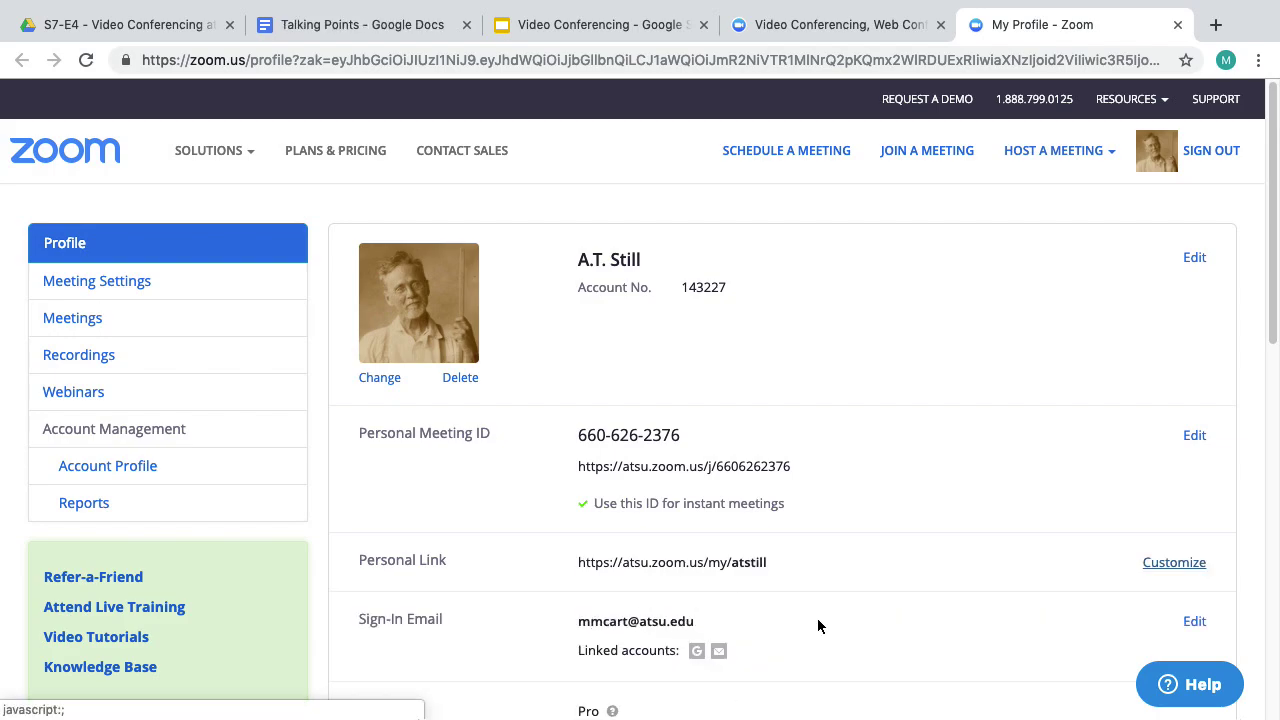
scroll(850, 612, down, 1)
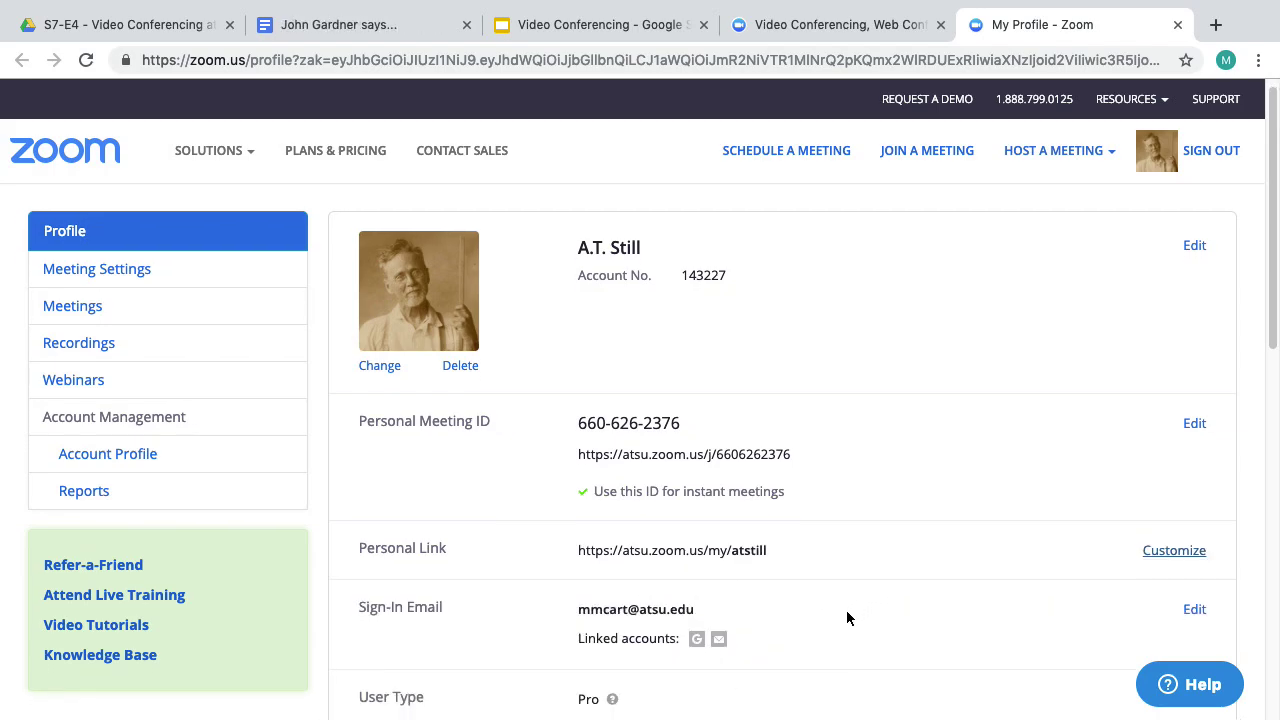
Step: Examine the remaining profile details, including user type, meeting and webinar capacity, time zone, language and host key
scroll(843, 620, down, 4)
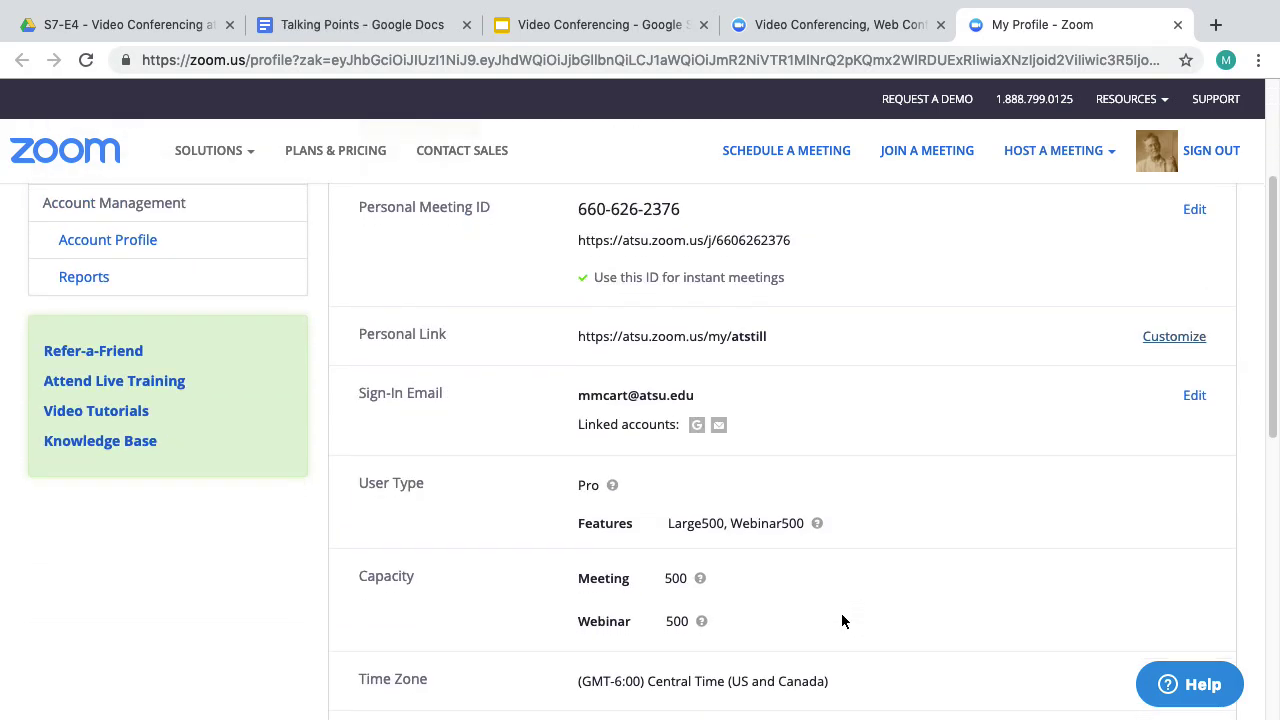
scroll(834, 625, down, 1)
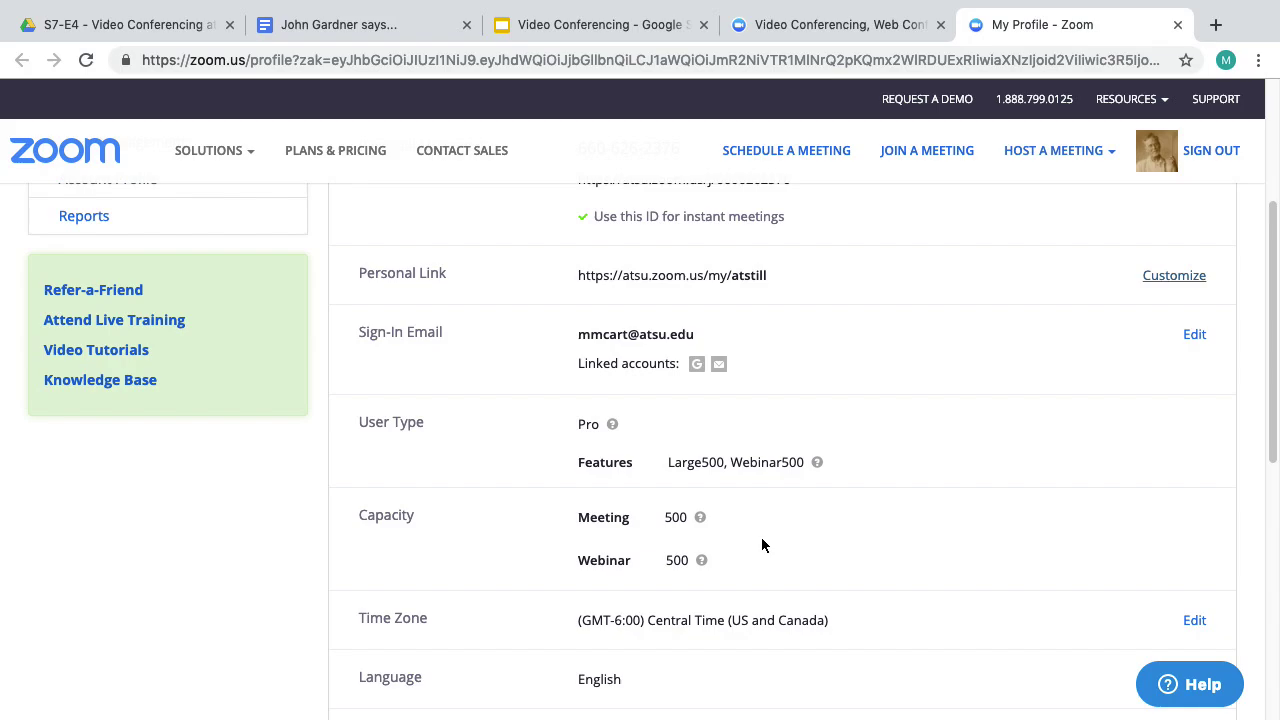
scroll(698, 517, down, 1)
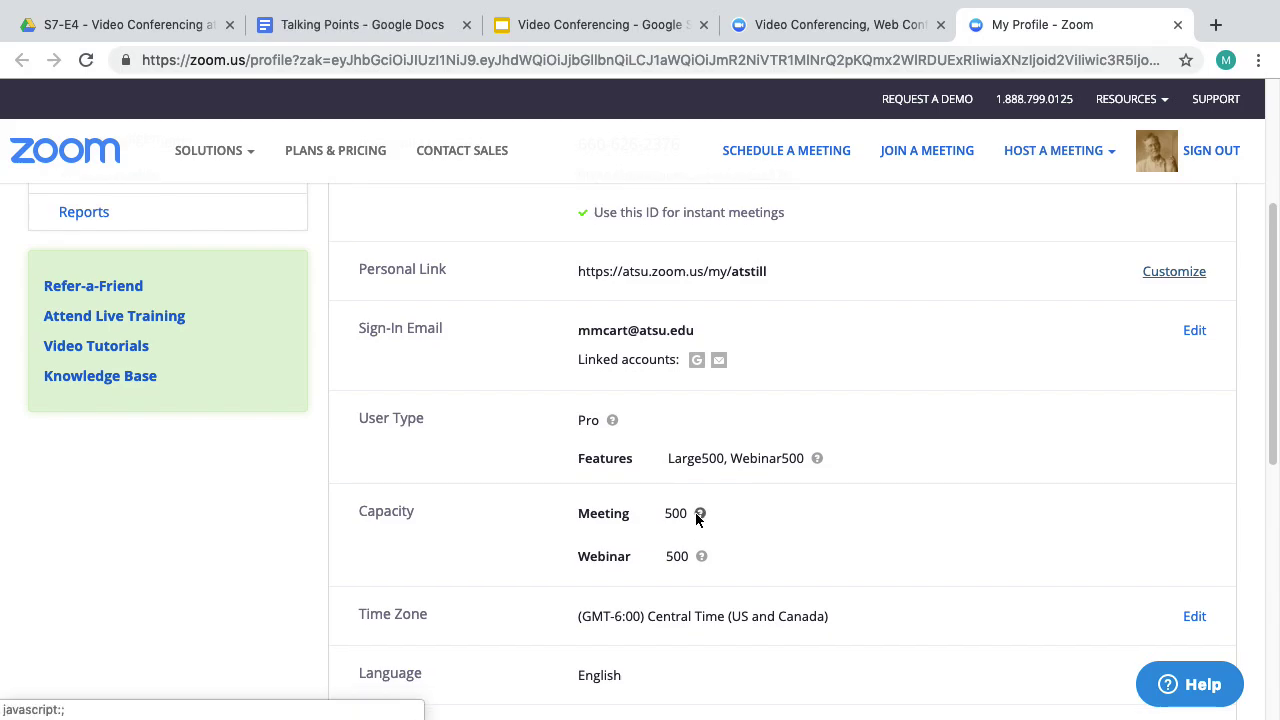
scroll(792, 527, down, 2)
scroll(791, 526, down, 3)
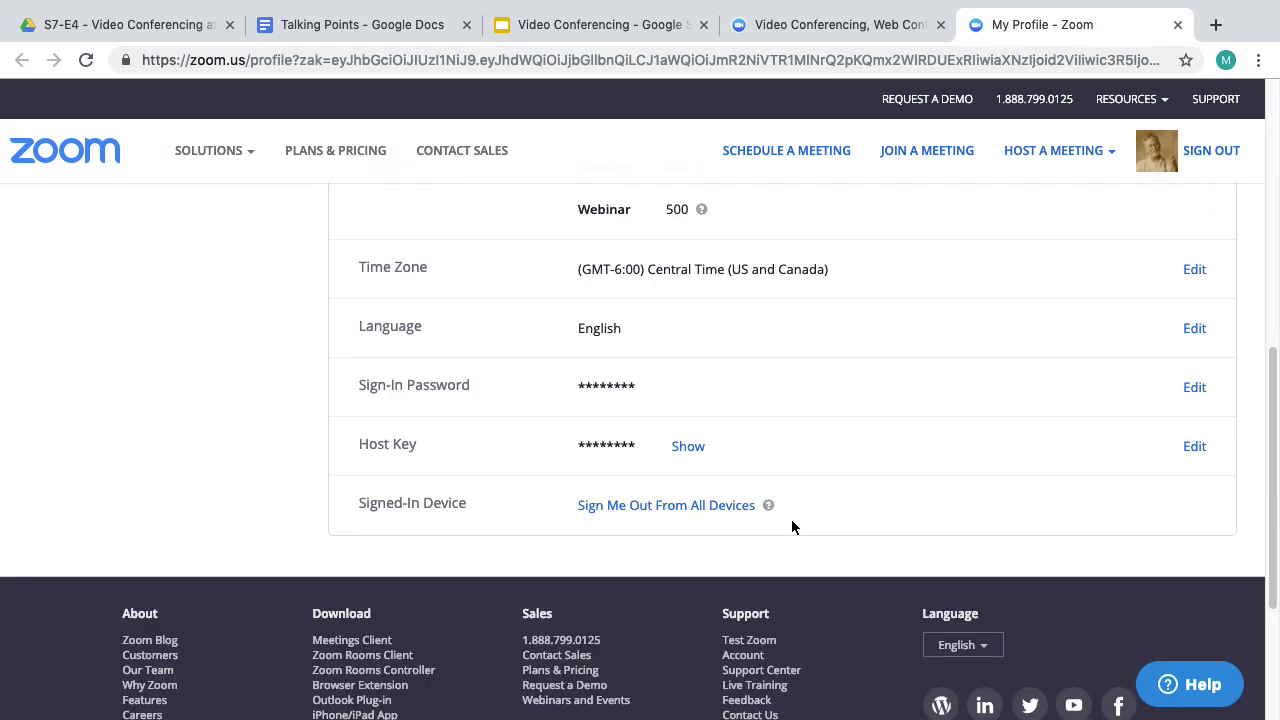
scroll(791, 526, up, 7)
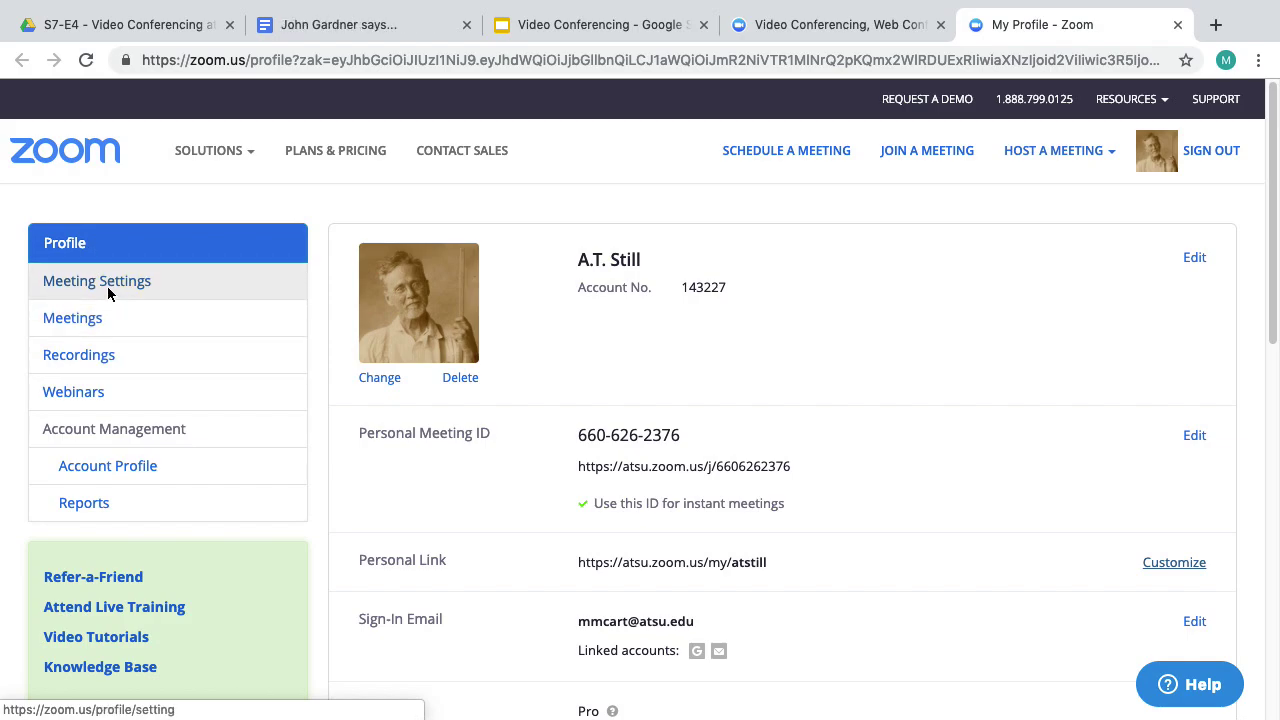
Step: Open the account's Meeting Settings and review the Schedule Meeting options for video, audio type and joining before the host
click(73, 280)
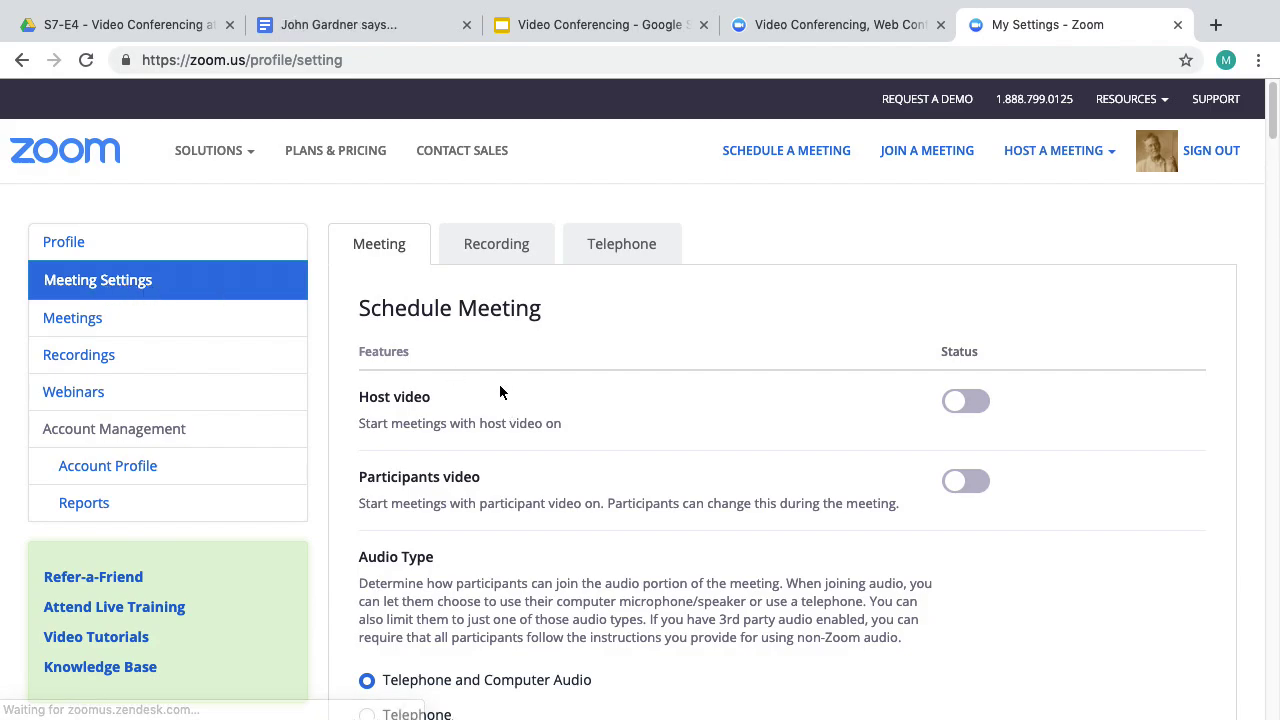
scroll(610, 437, down, 5)
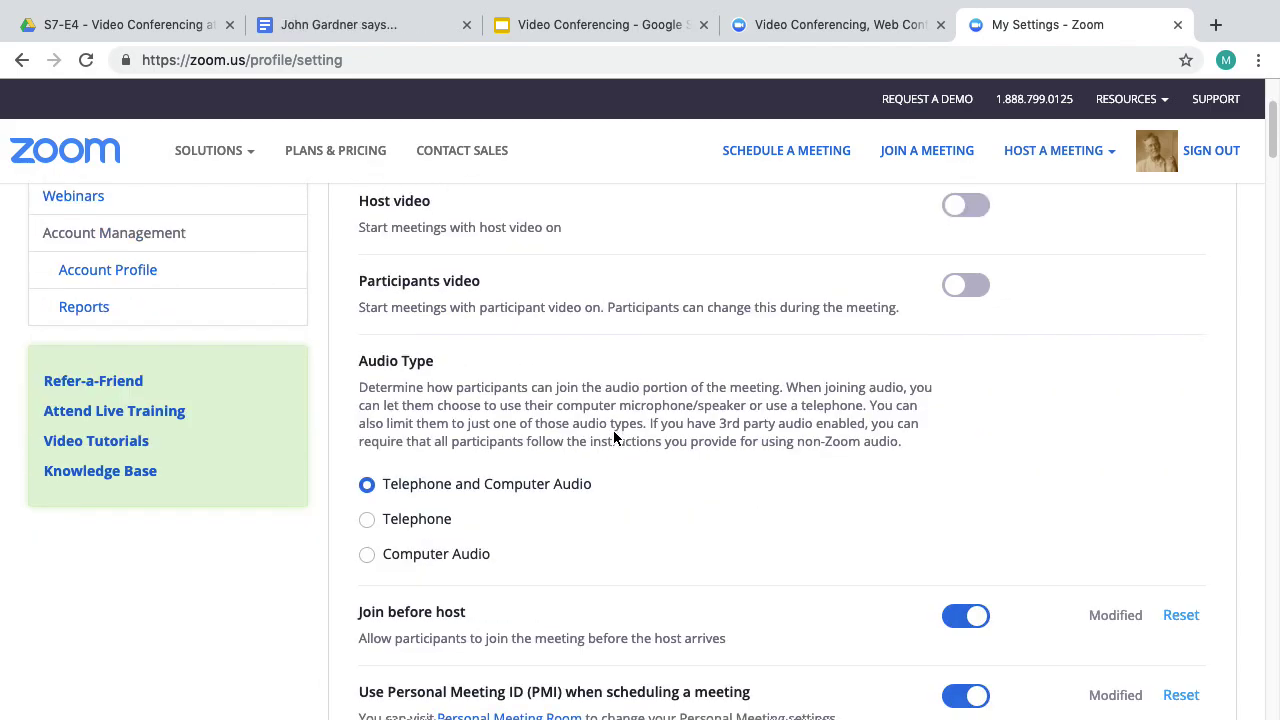
scroll(636, 440, down, 5)
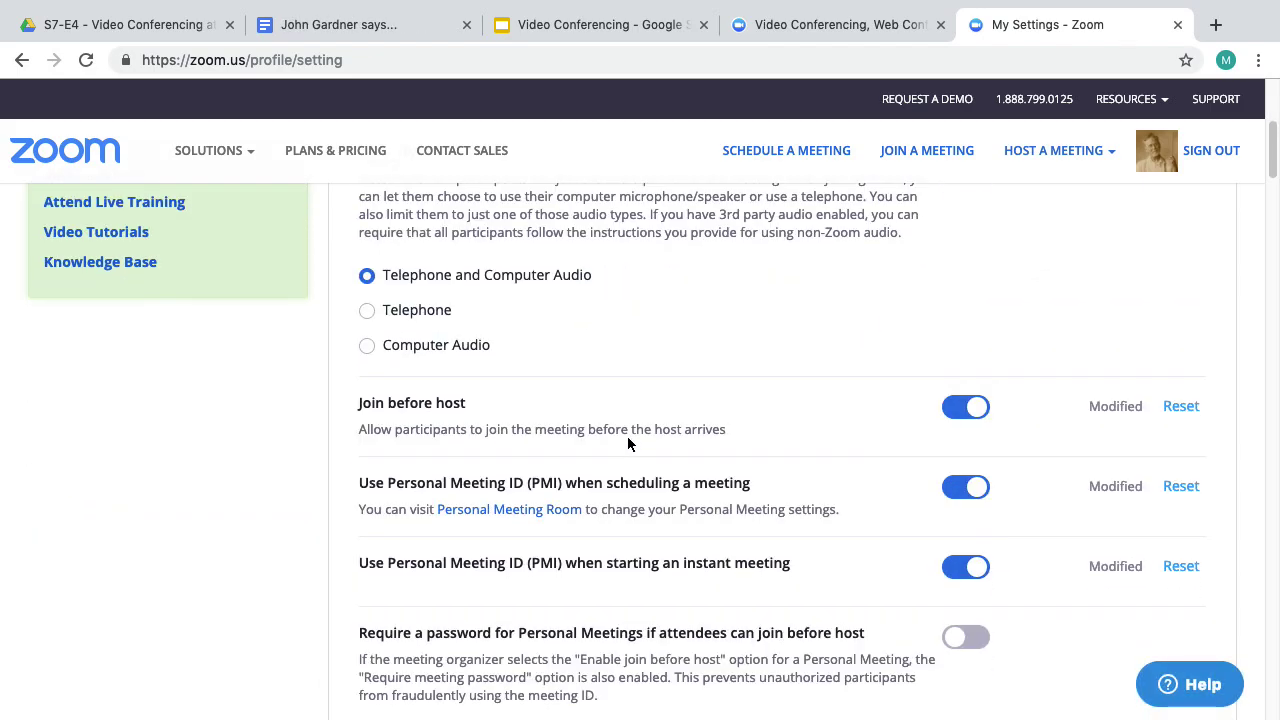
scroll(632, 443, down, 3)
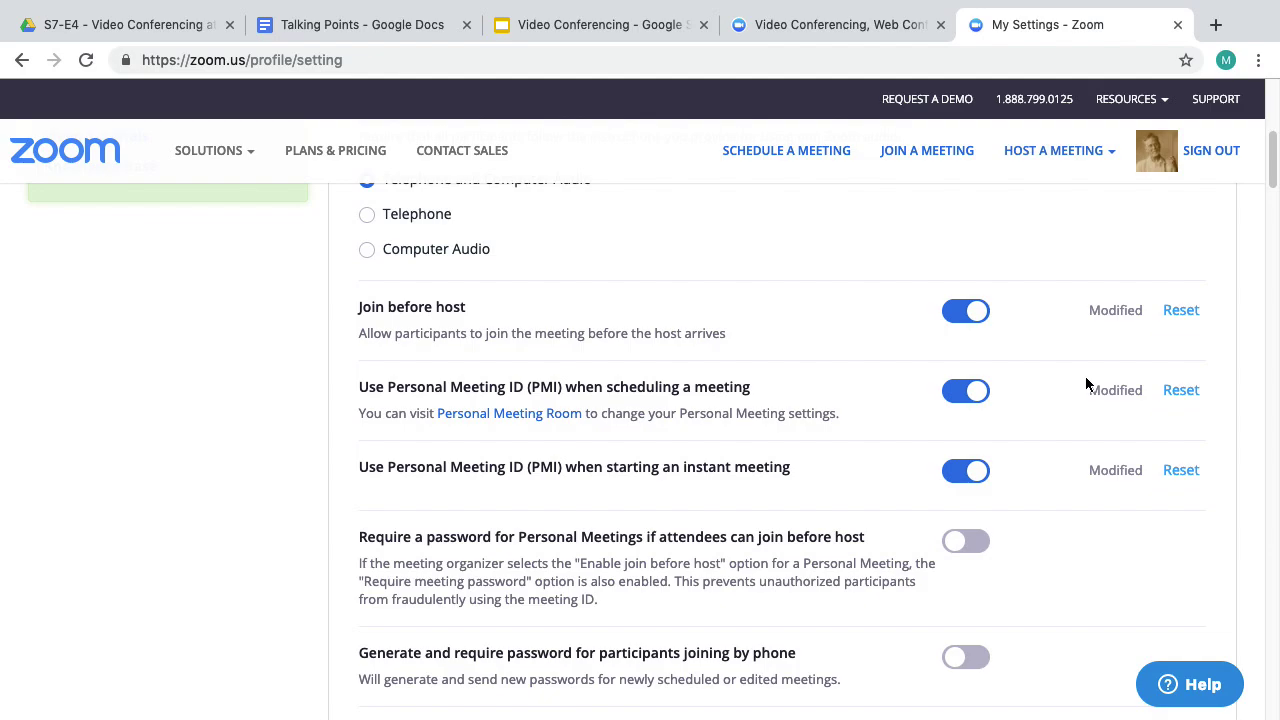
Step: Turn Join before host off and on again, and review the Personal Meeting ID and password options below it
click(964, 311)
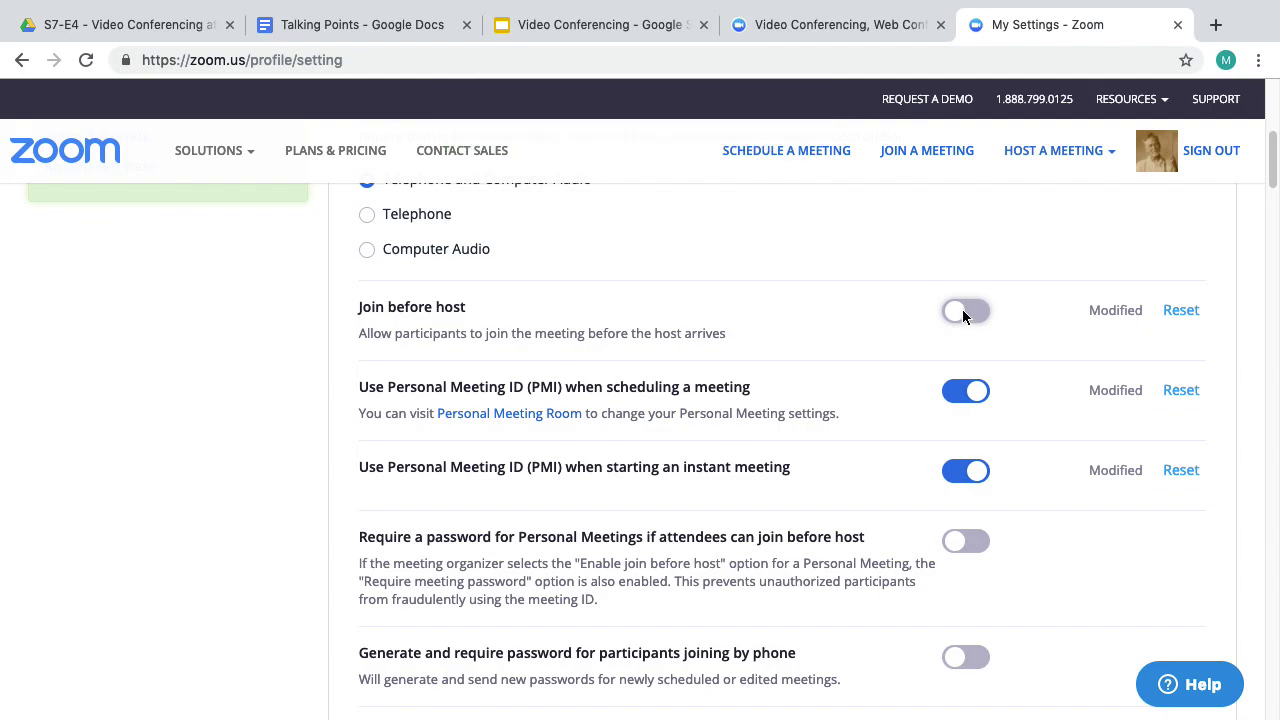
click(964, 313)
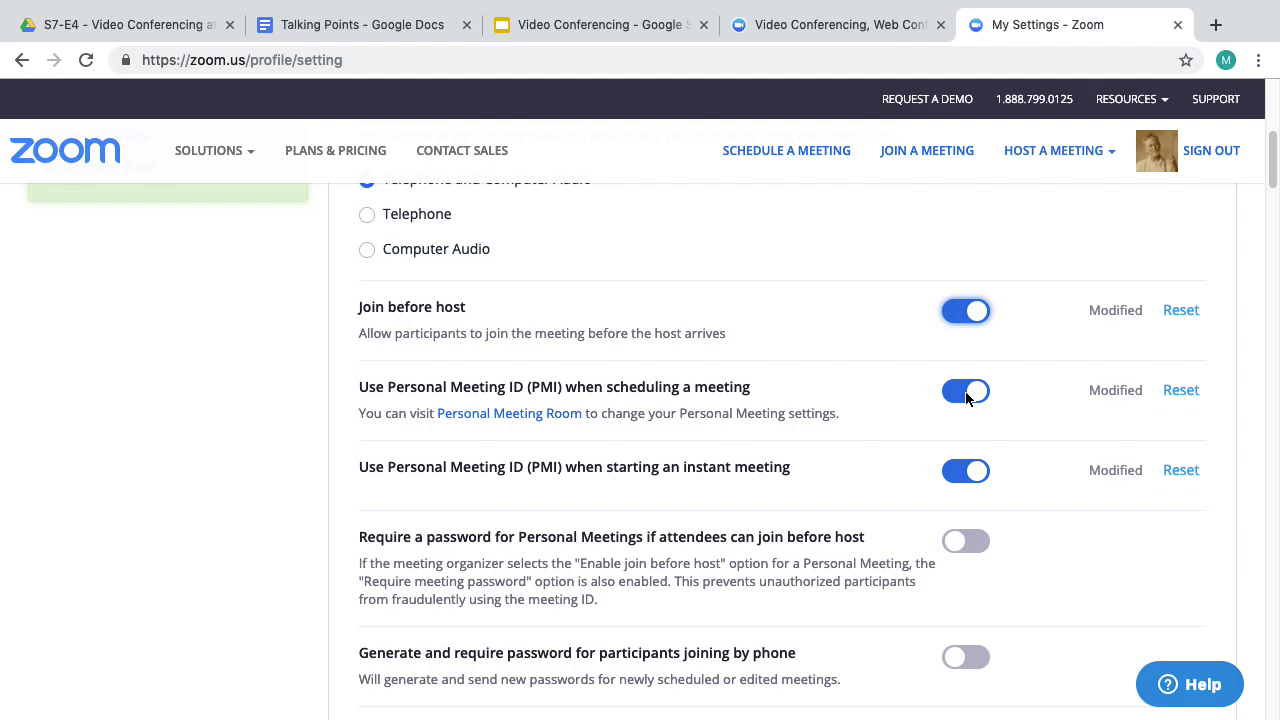
scroll(950, 420, up, 1)
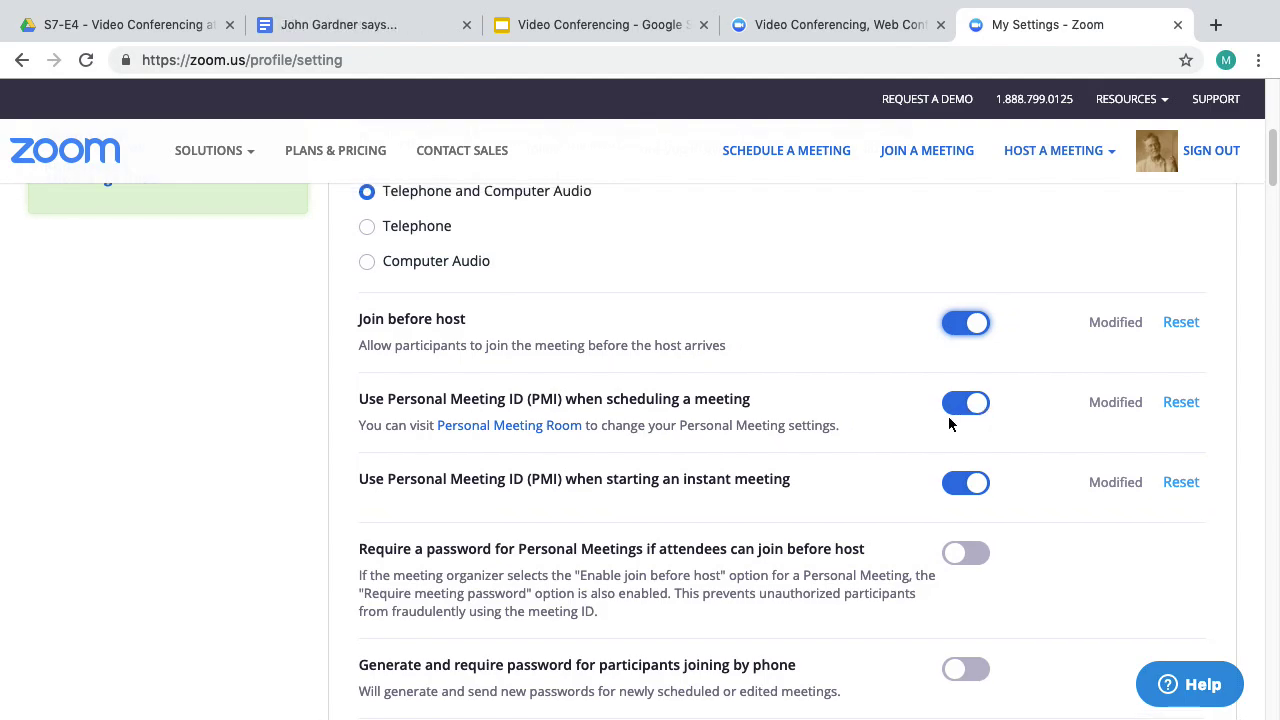
scroll(920, 474, down, 2)
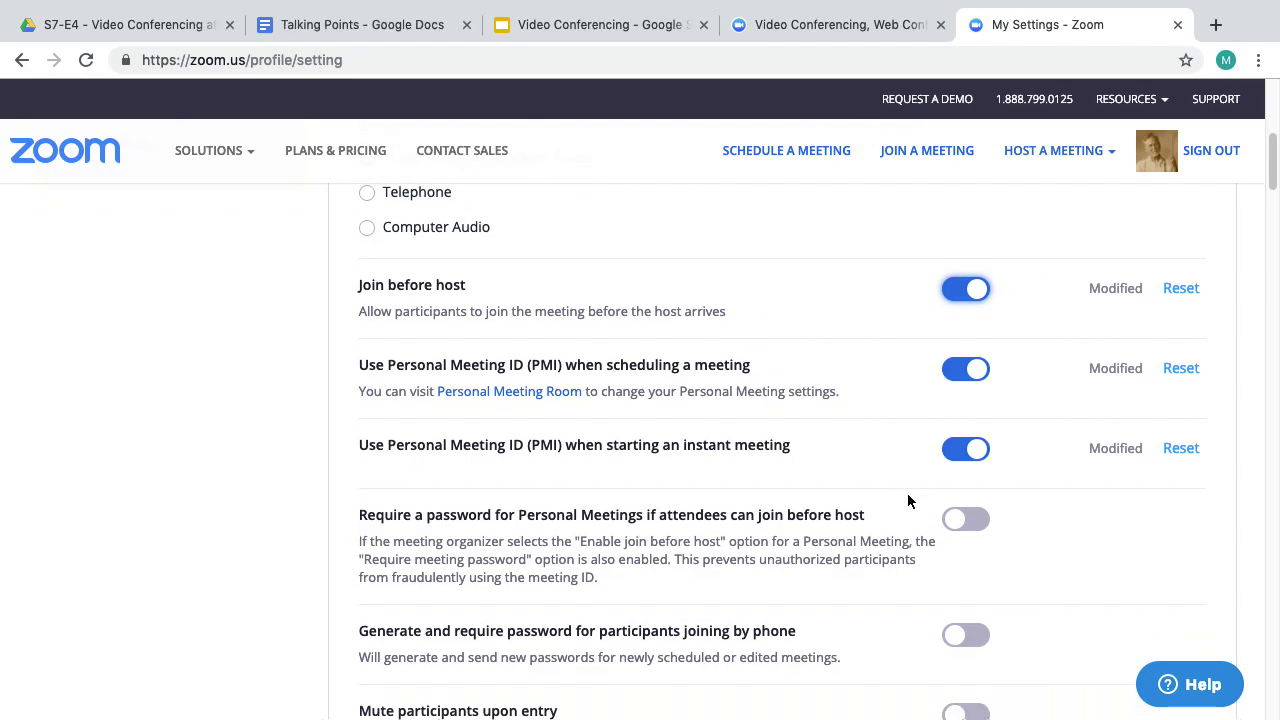
scroll(914, 502, down, 2)
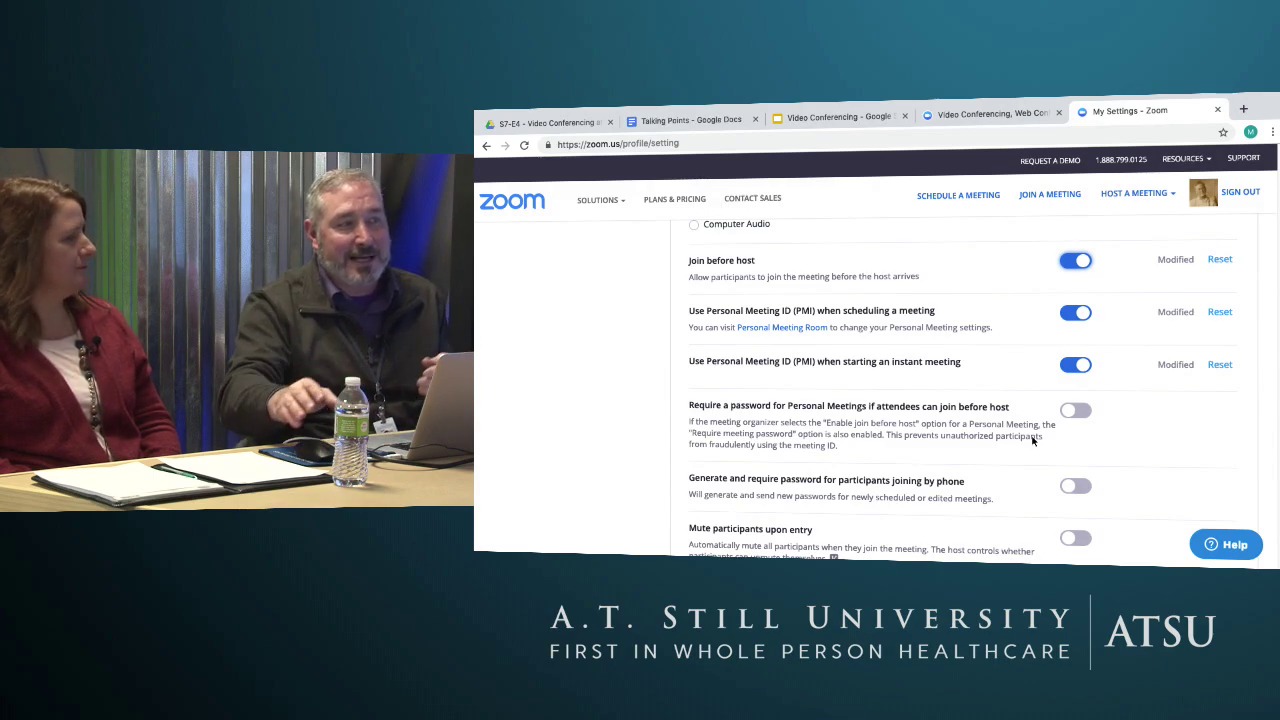
scroll(851, 503, up, 1)
Step: Examine the In Meeting (Basic) options, including encryption, chat, file transfer, feedback, co-host and polling
scroll(826, 517, down, 6)
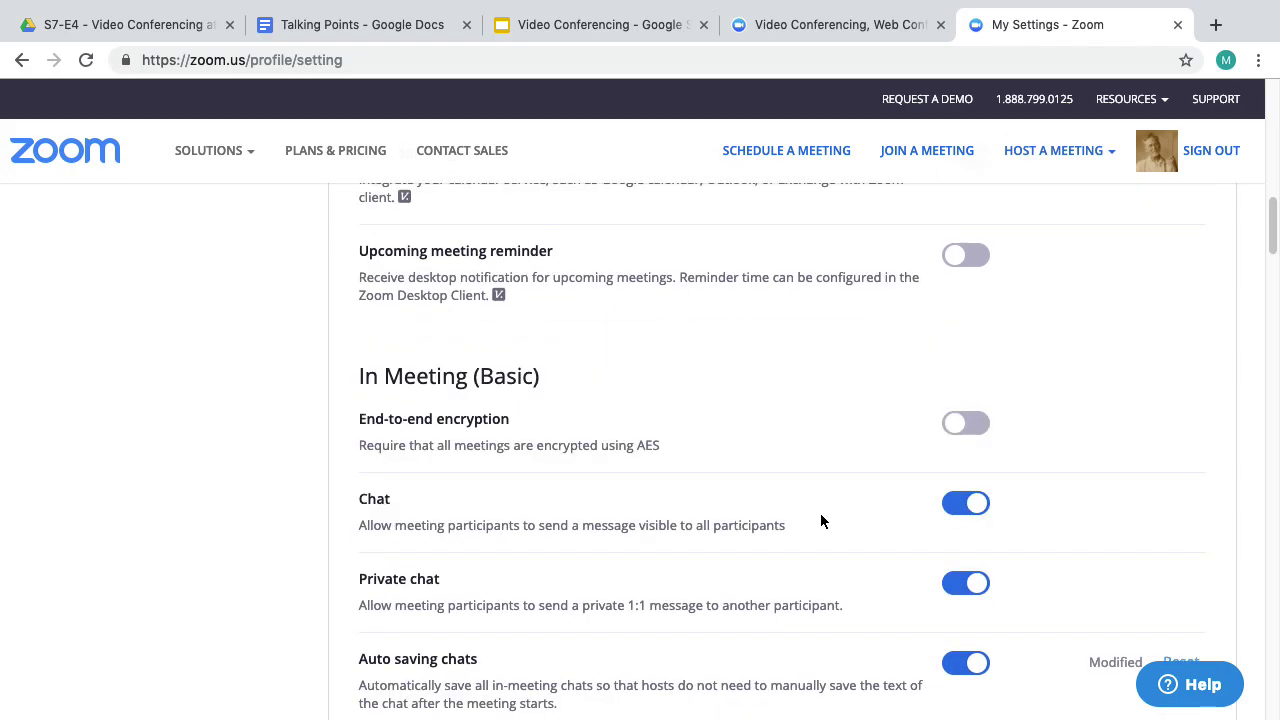
scroll(820, 521, down, 1)
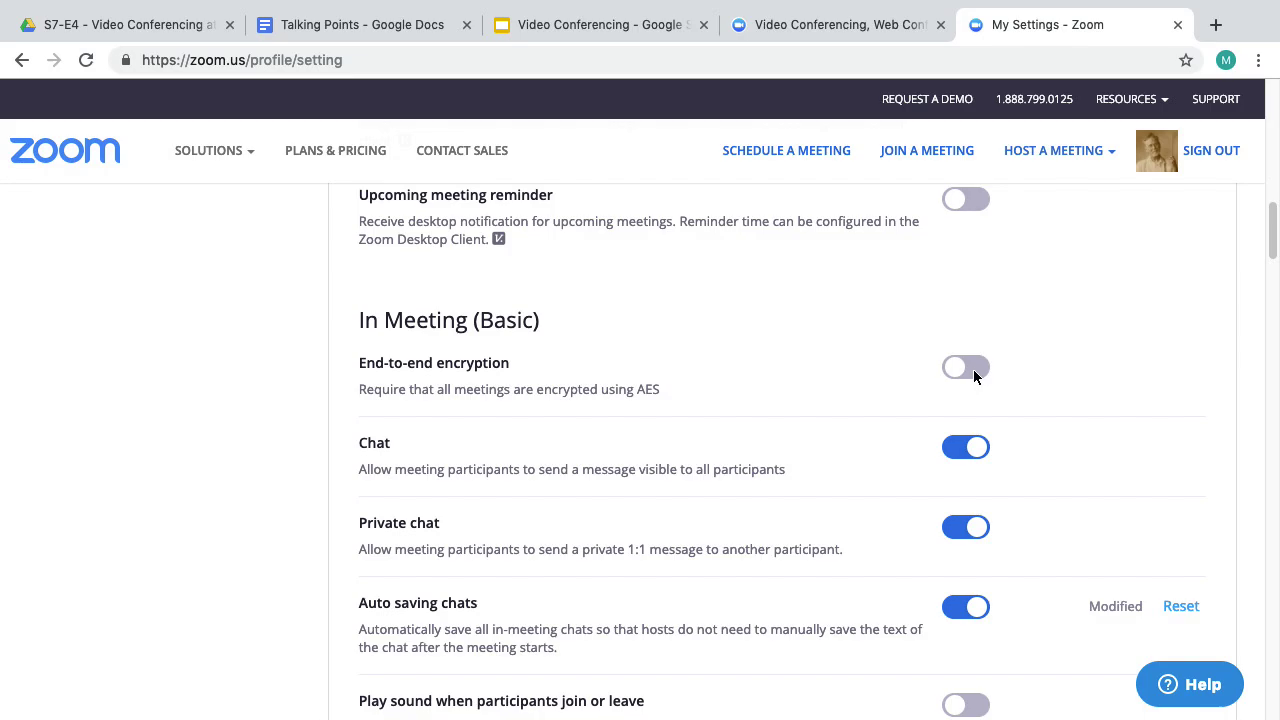
scroll(974, 385, down, 1)
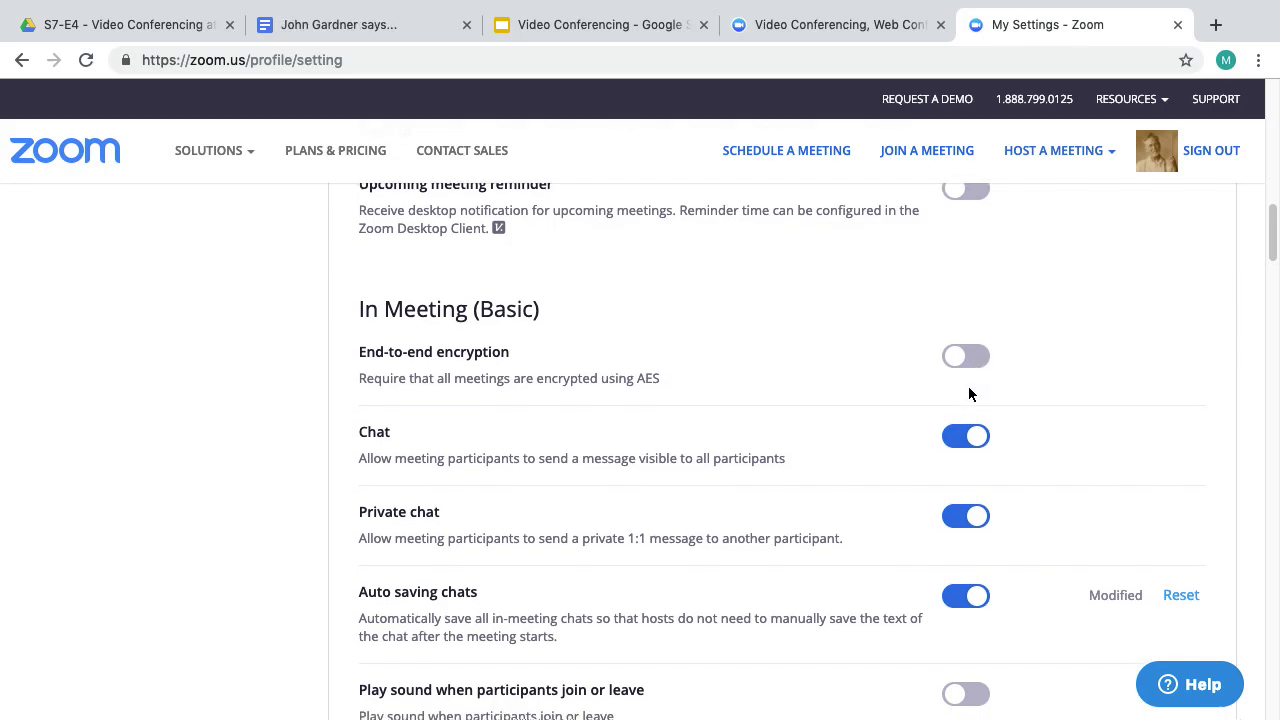
scroll(990, 427, down, 5)
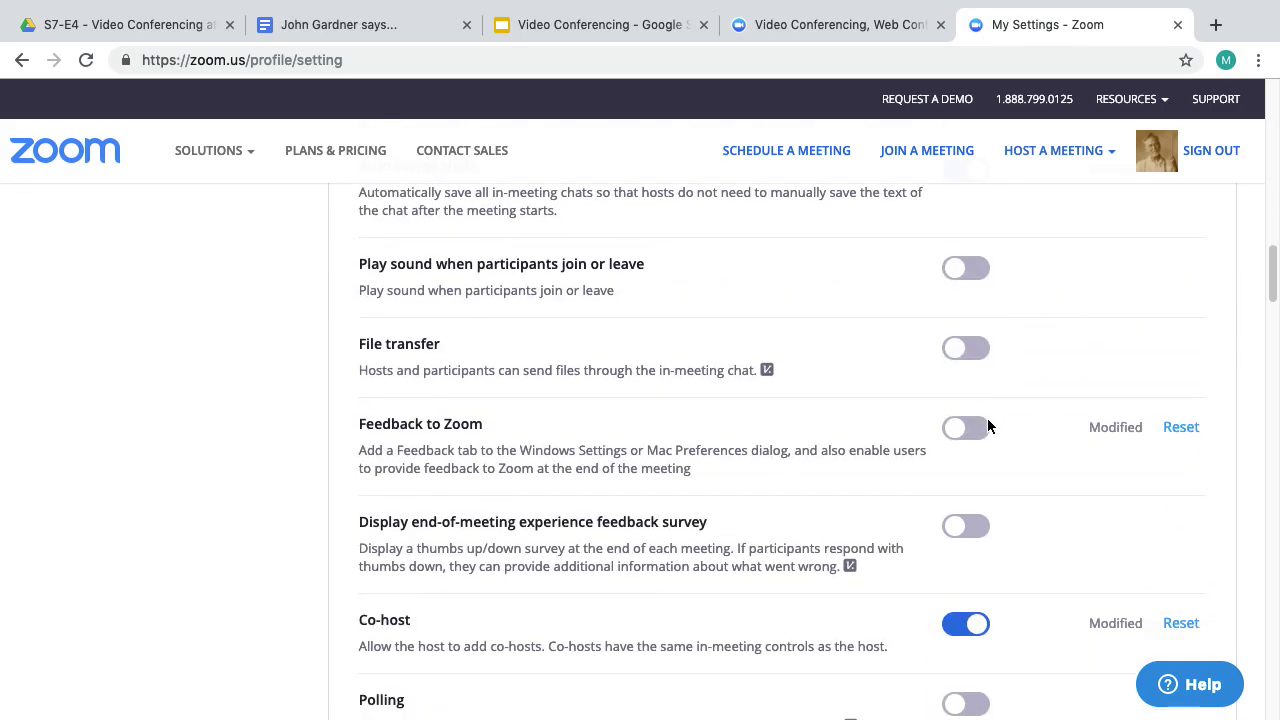
scroll(989, 427, down, 1)
scroll(987, 419, down, 1)
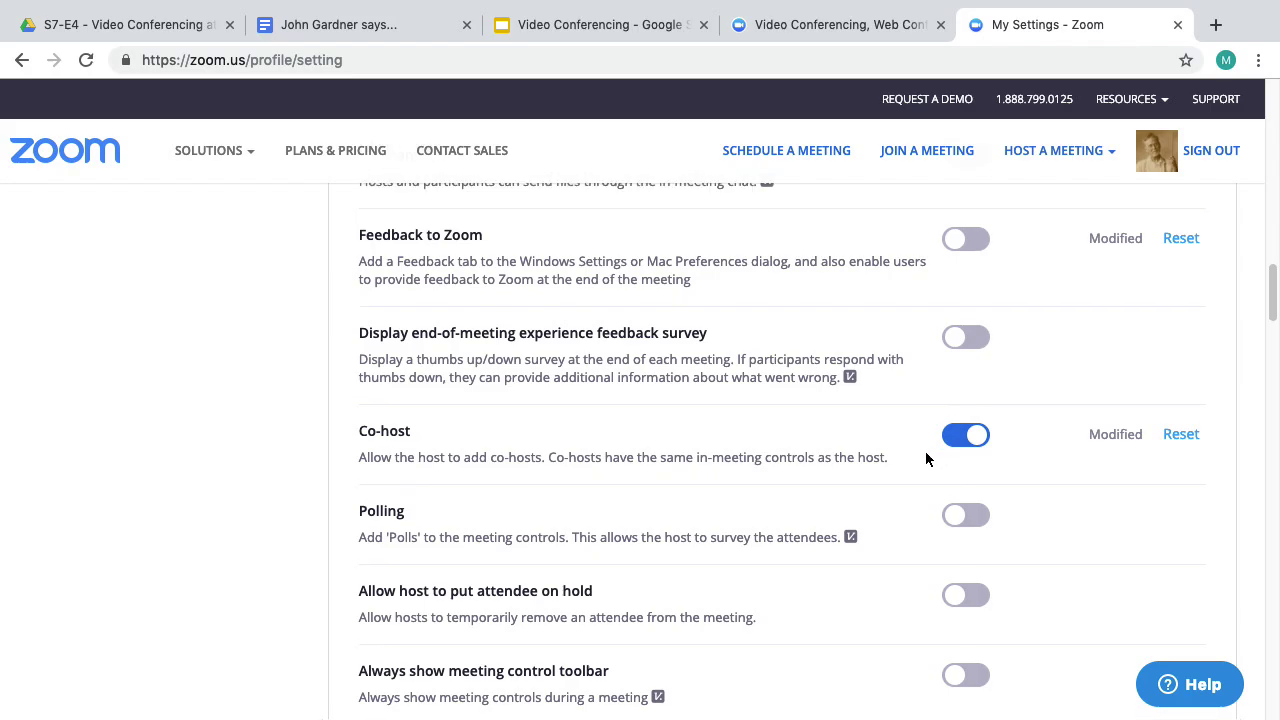
scroll(917, 470, down, 3)
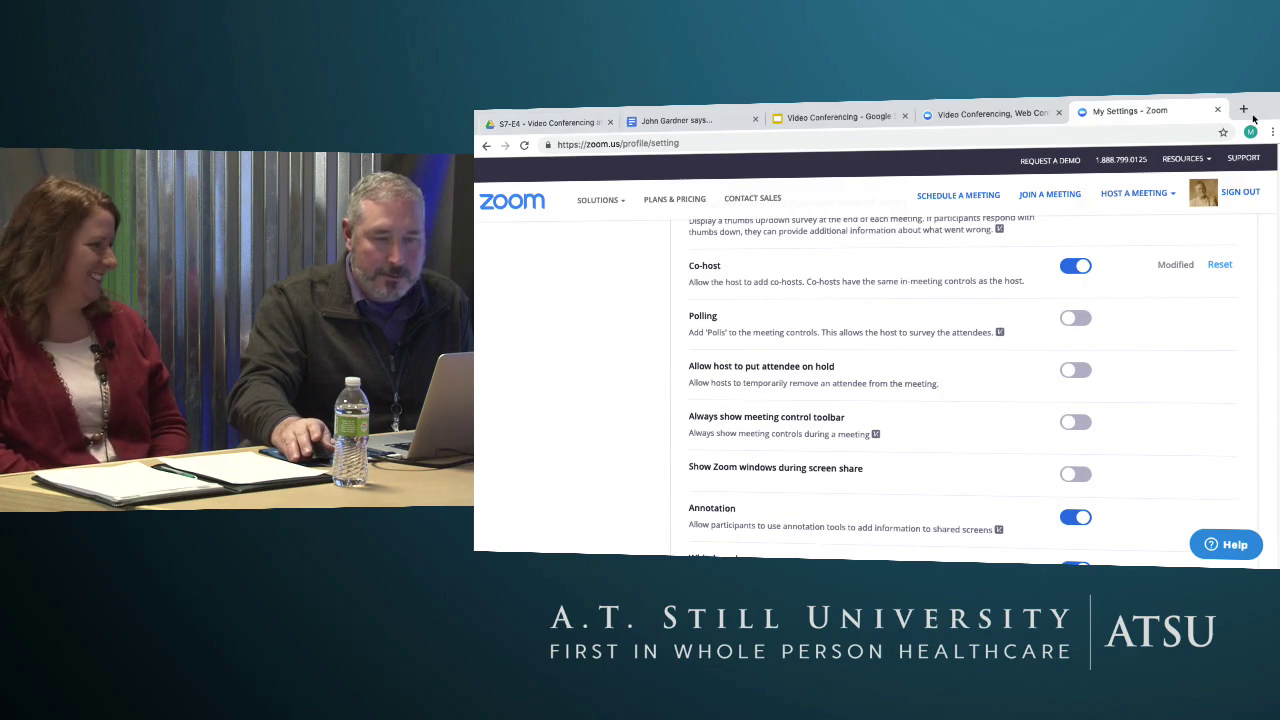
Step: Take the browser out of full screen, switch to the running Zoom meeting and show its participants list
mouse_move(820, 110)
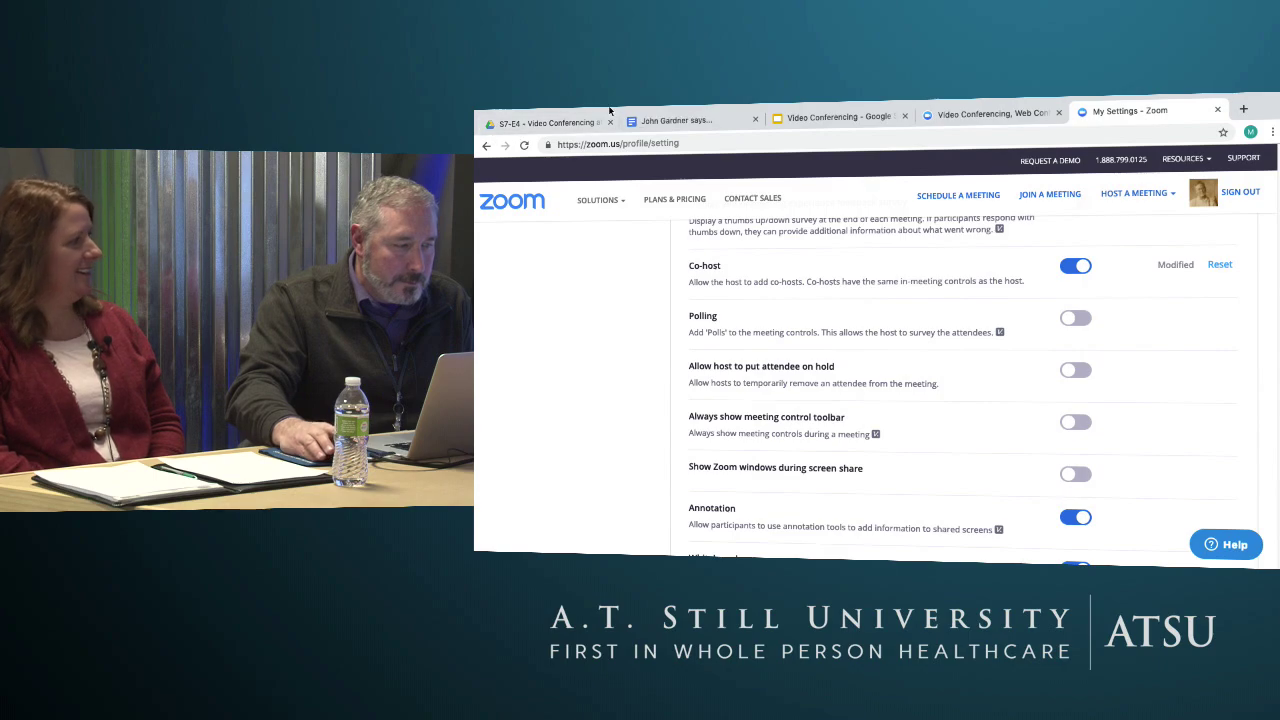
mouse_move(513, 114)
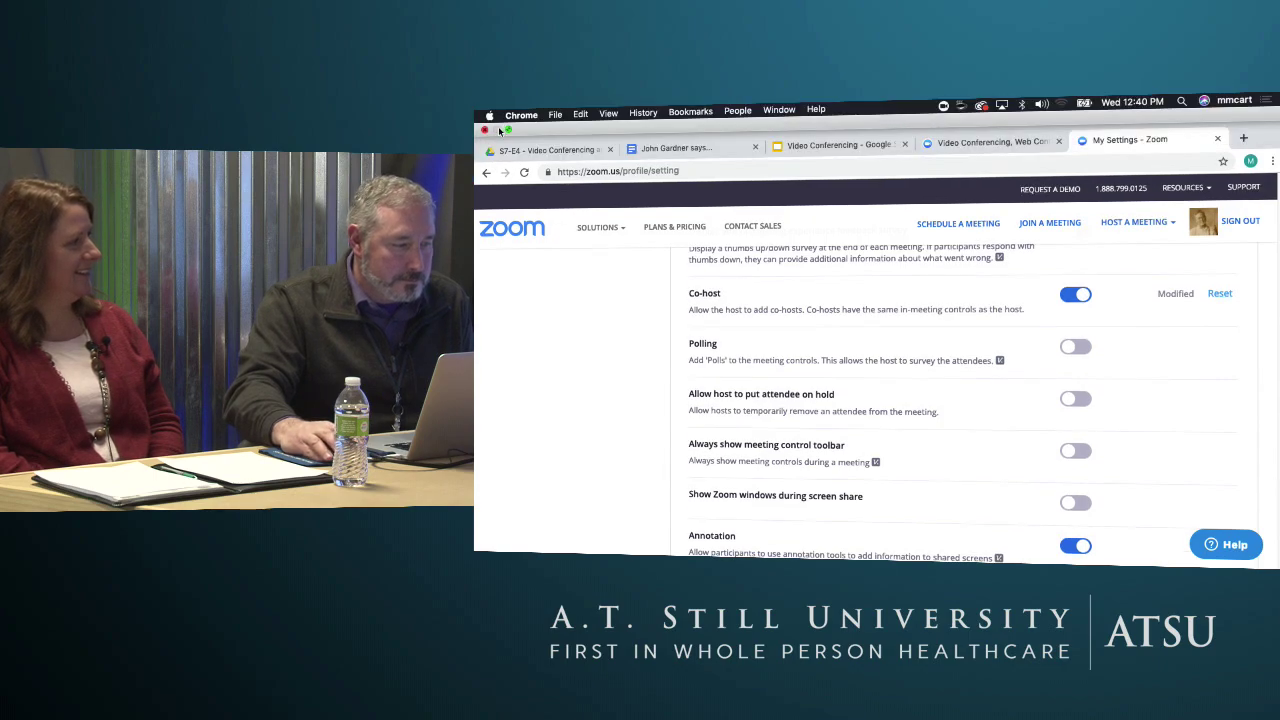
click(509, 131)
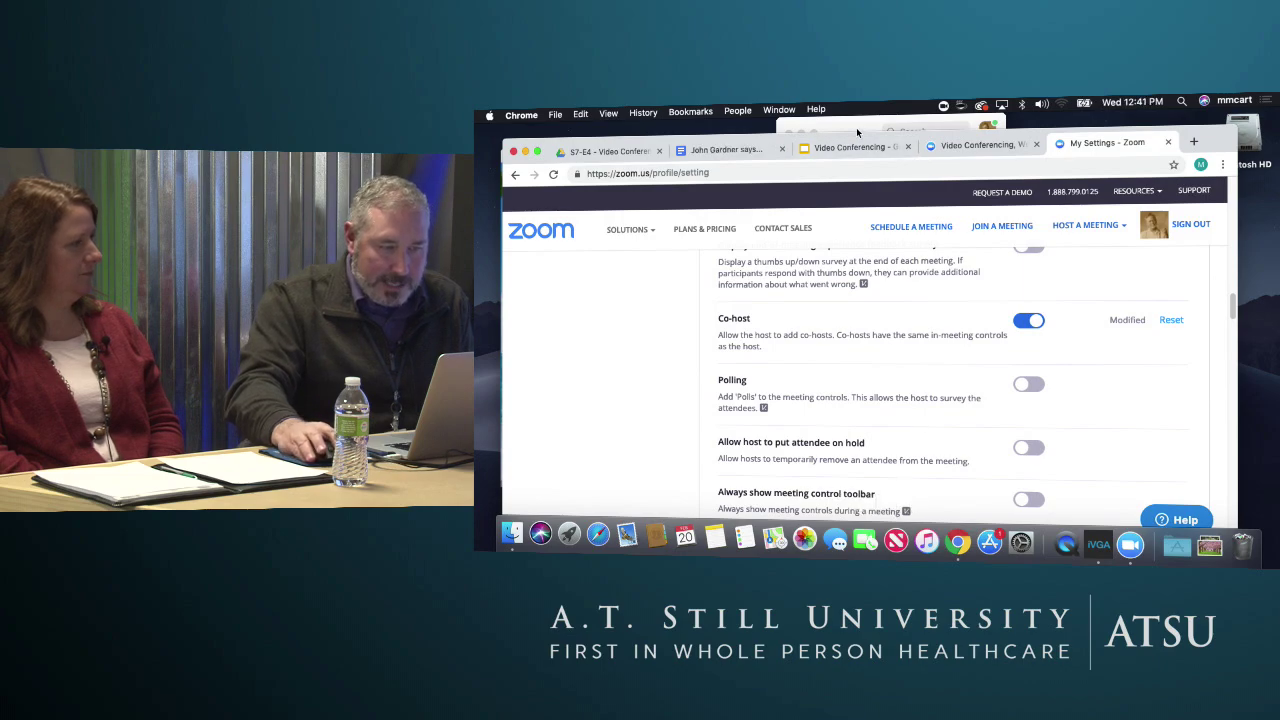
click(1130, 543)
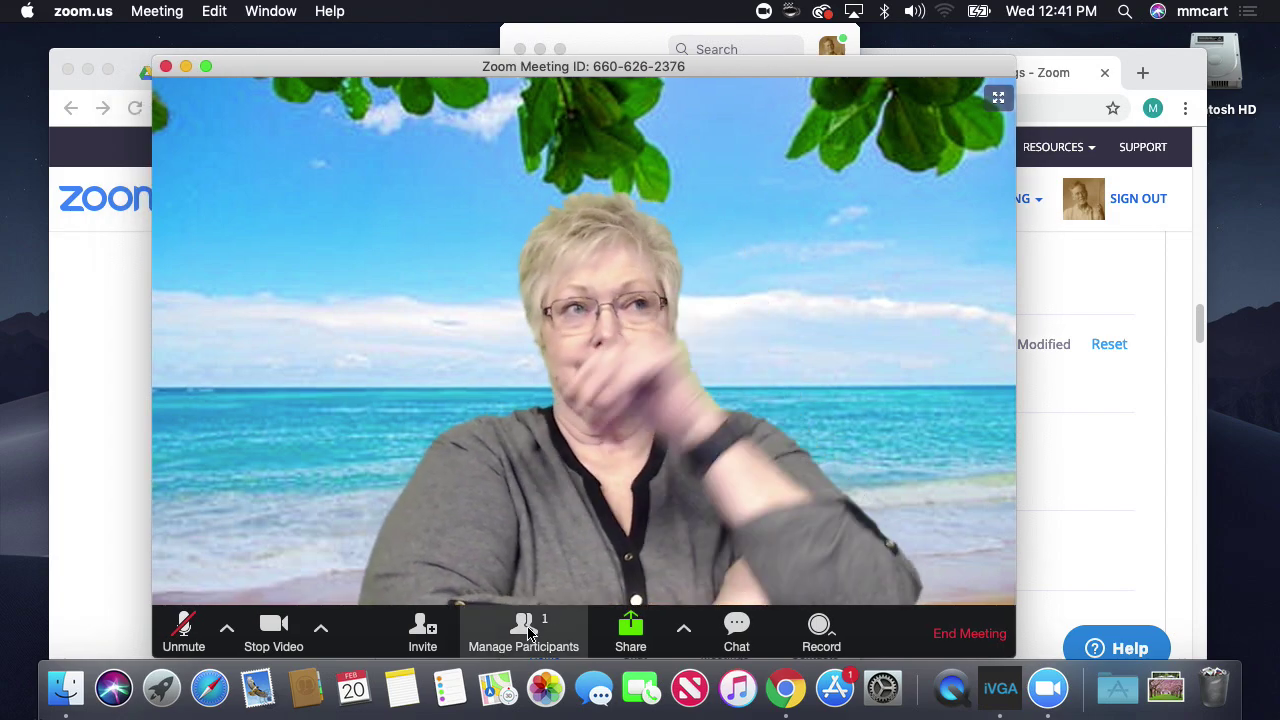
click(535, 632)
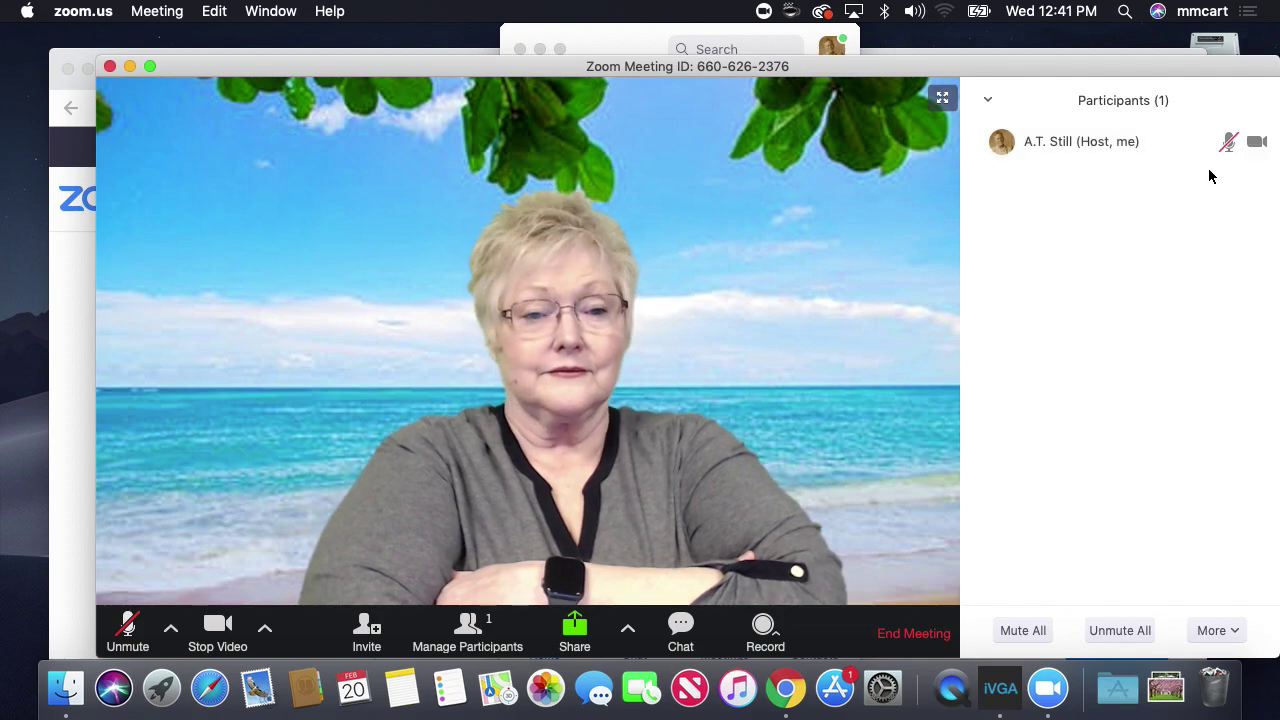
Step: Examine the host's mute-all controls and additional participant options, and close the options without changing any
mouse_move(1201, 146)
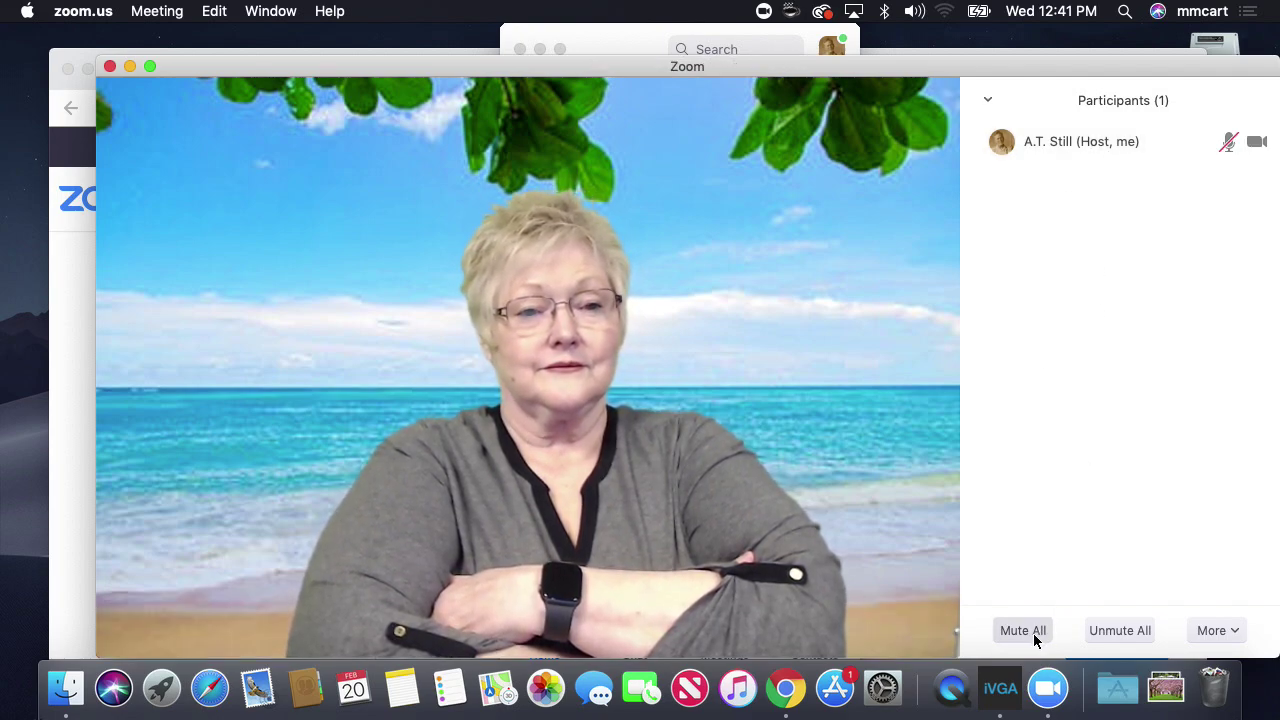
click(1233, 632)
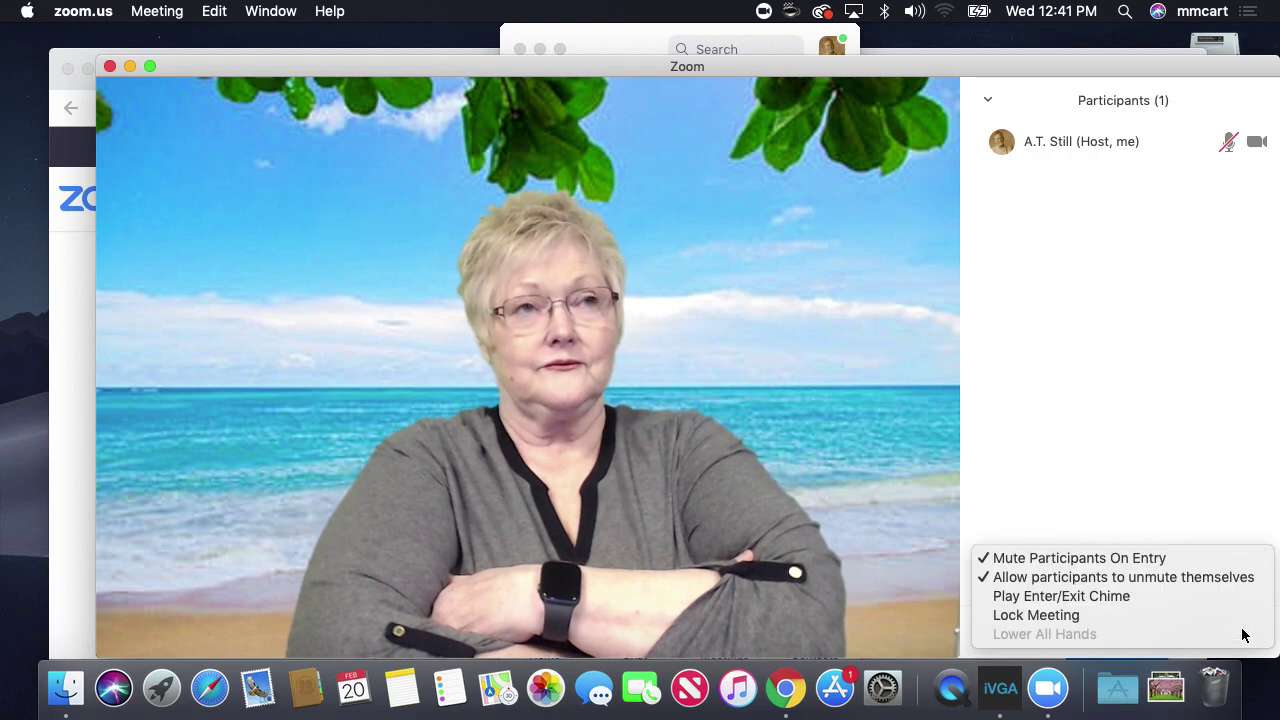
click(1183, 432)
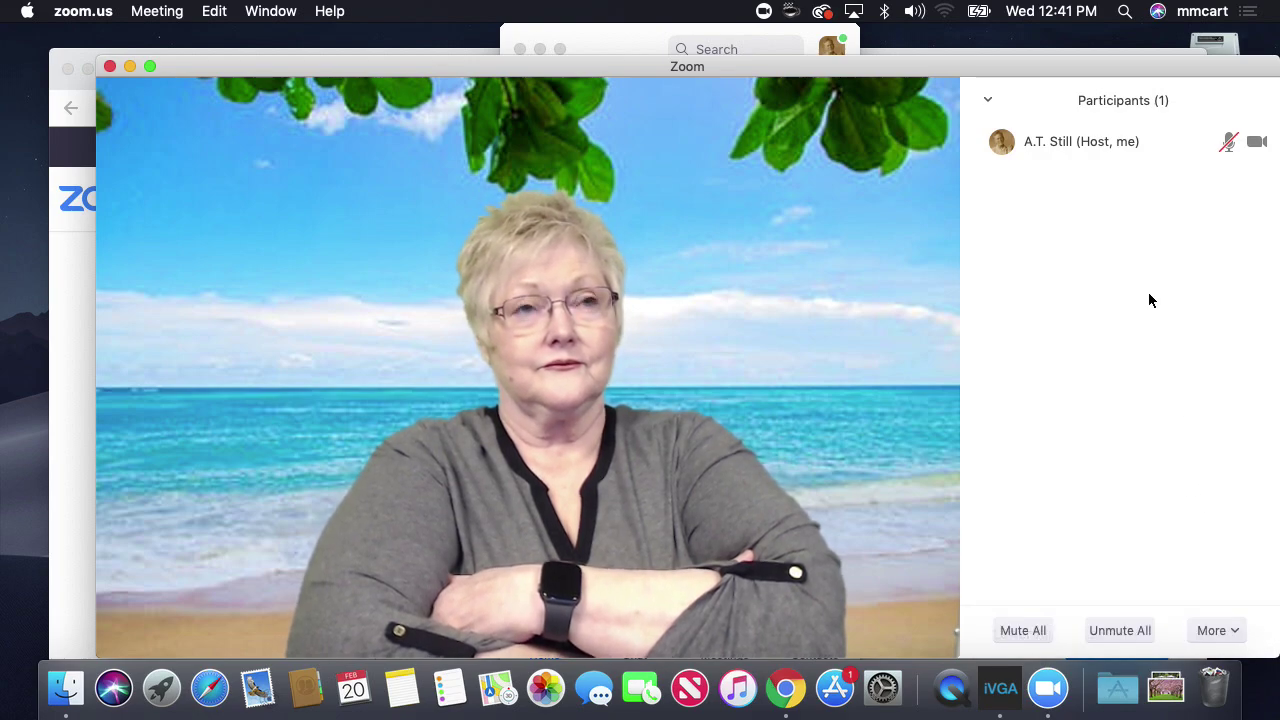
Step: Move the meeting window so the whole participants panel fits on the screen
mouse_move(1114, 144)
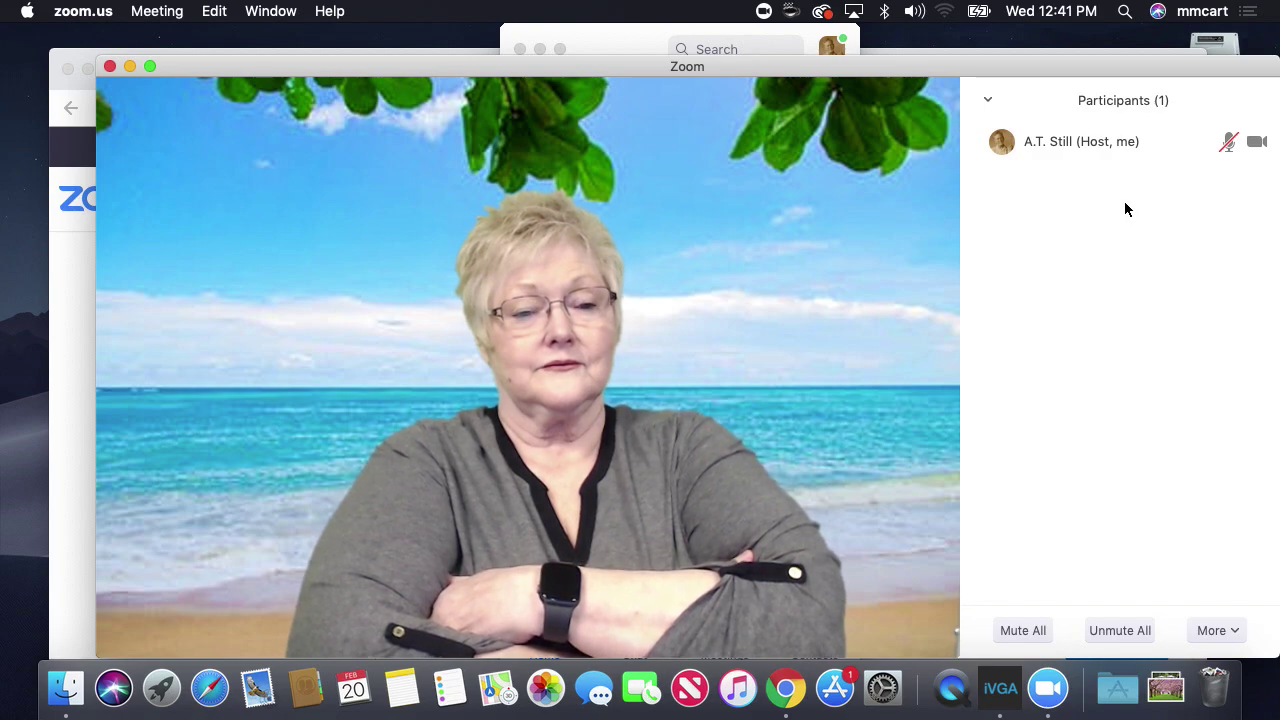
mouse_move(1050, 145)
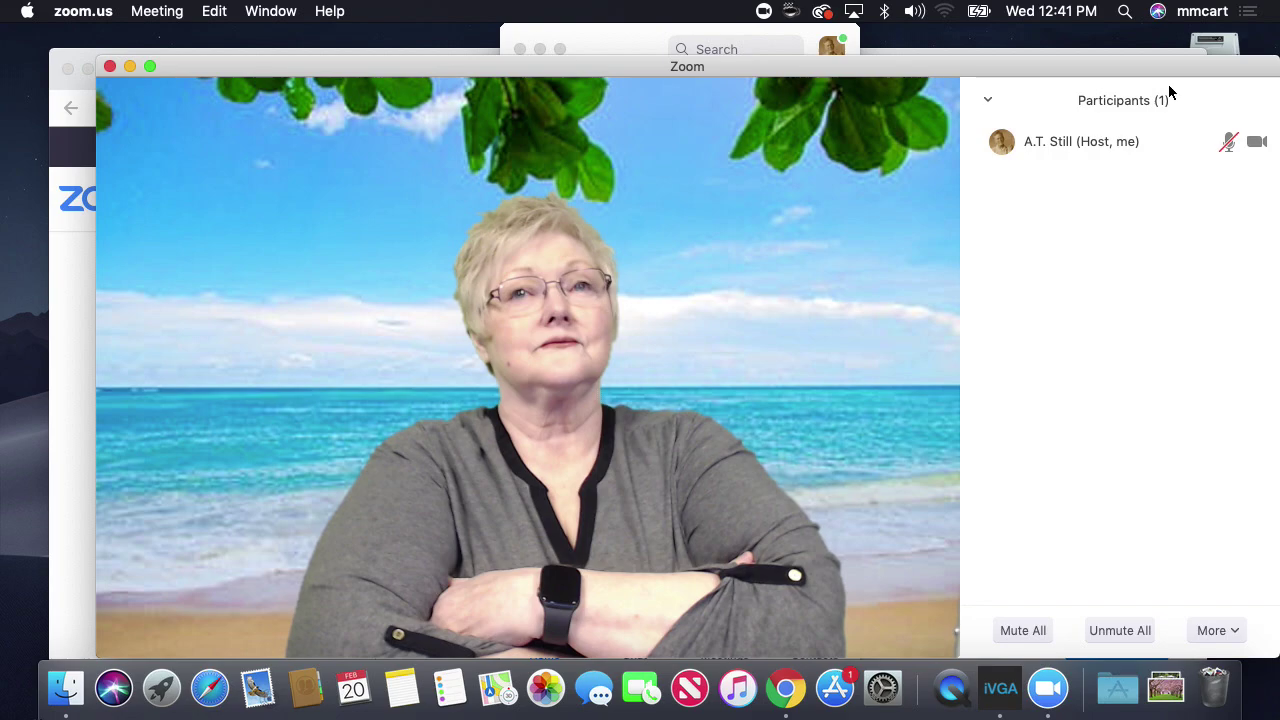
drag(1168, 72, 1132, 68)
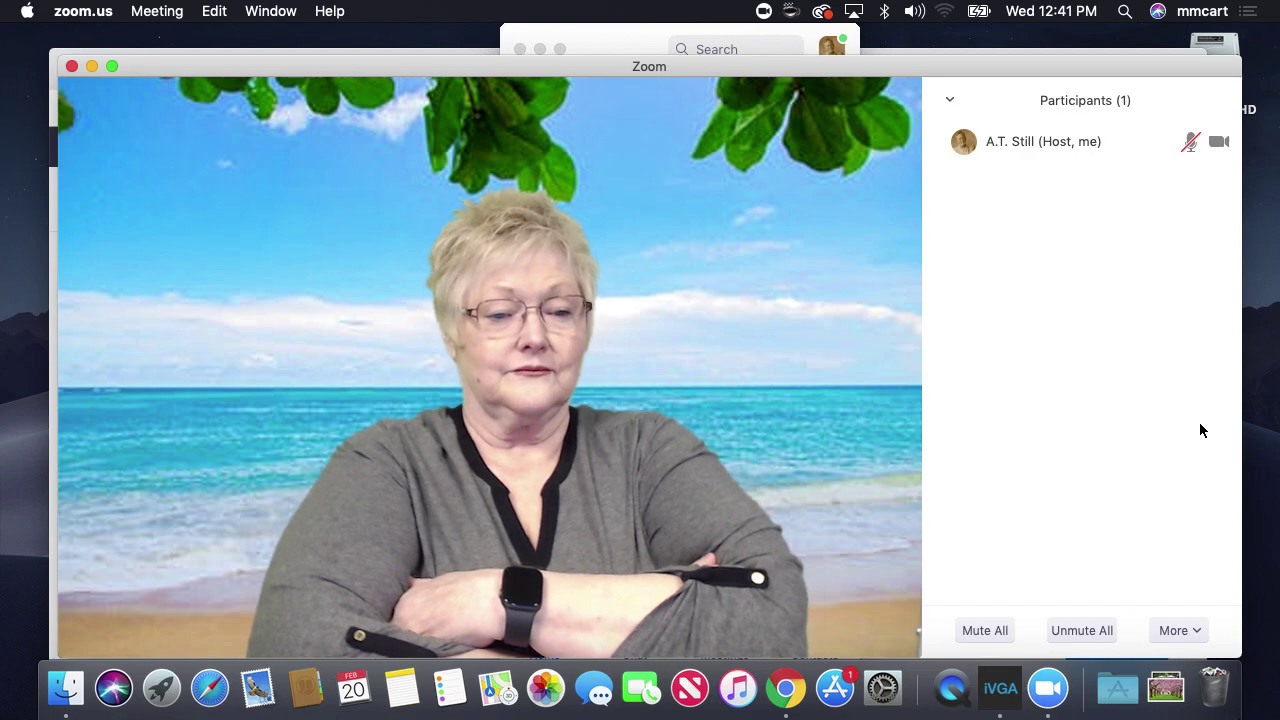
Step: Unmute the host in the participants list, and mute all current and new participants while allowing them to unmute themselves
mouse_move(812, 80)
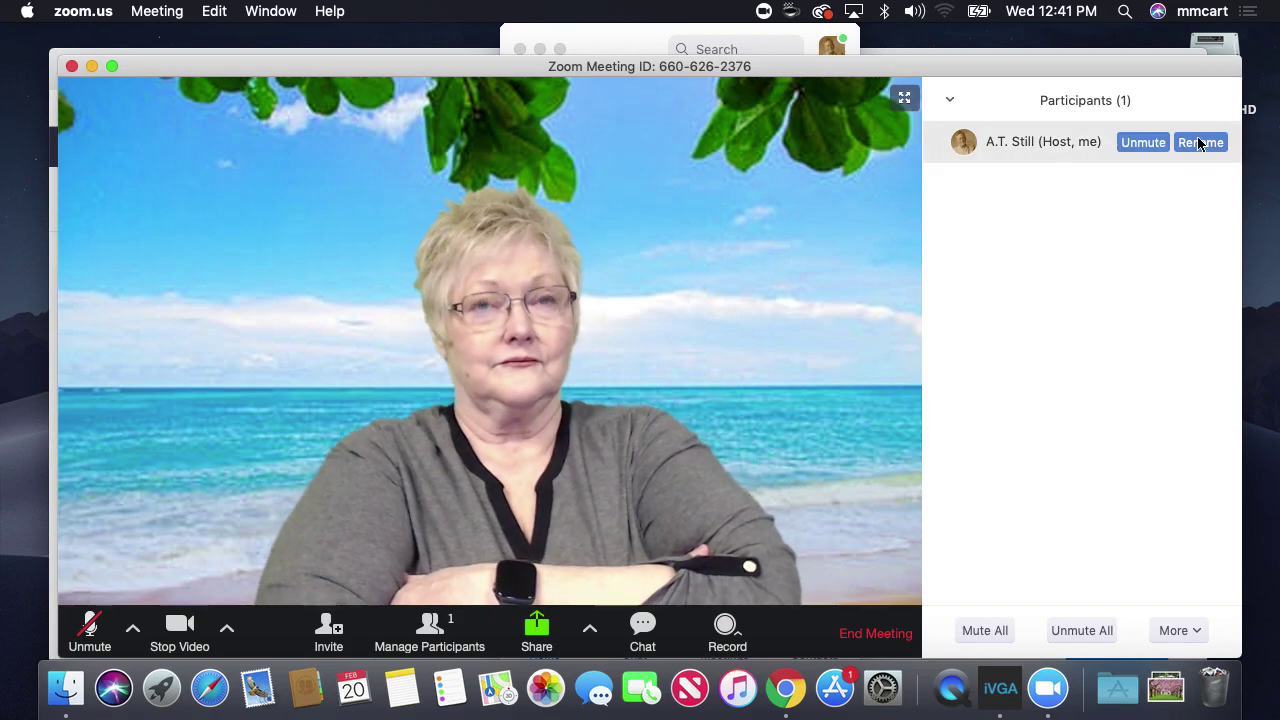
click(1149, 143)
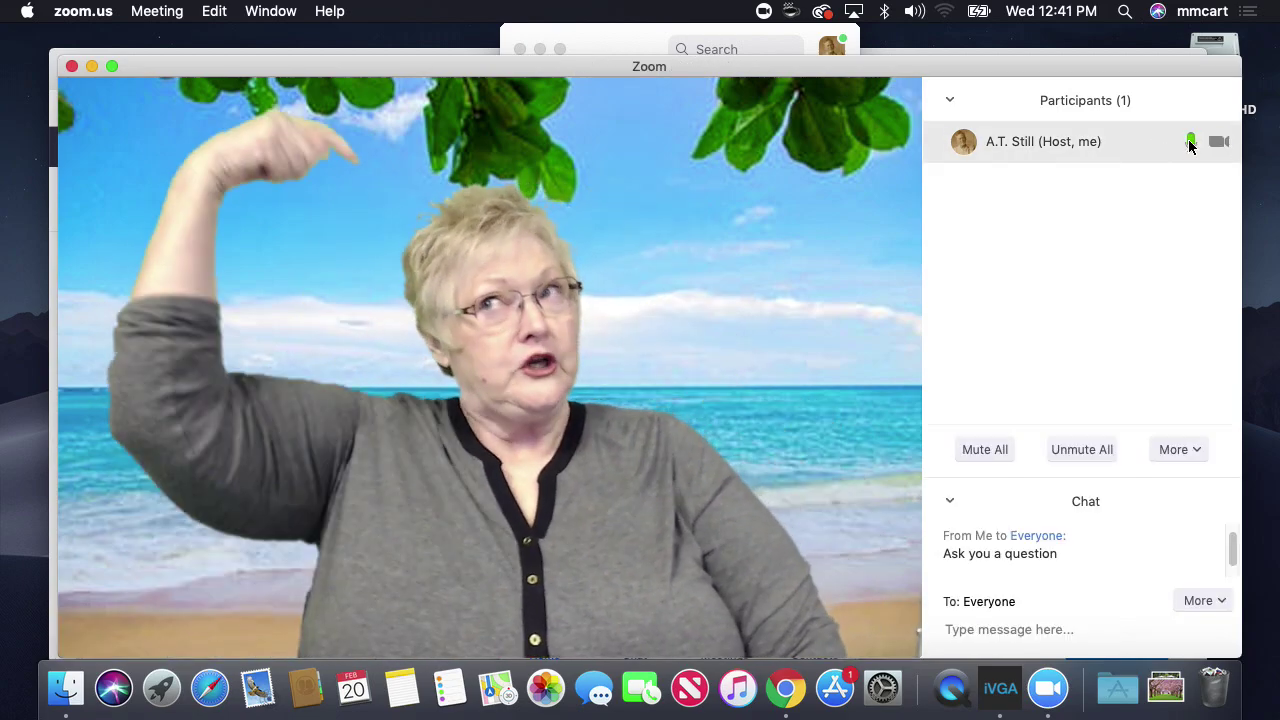
click(966, 449)
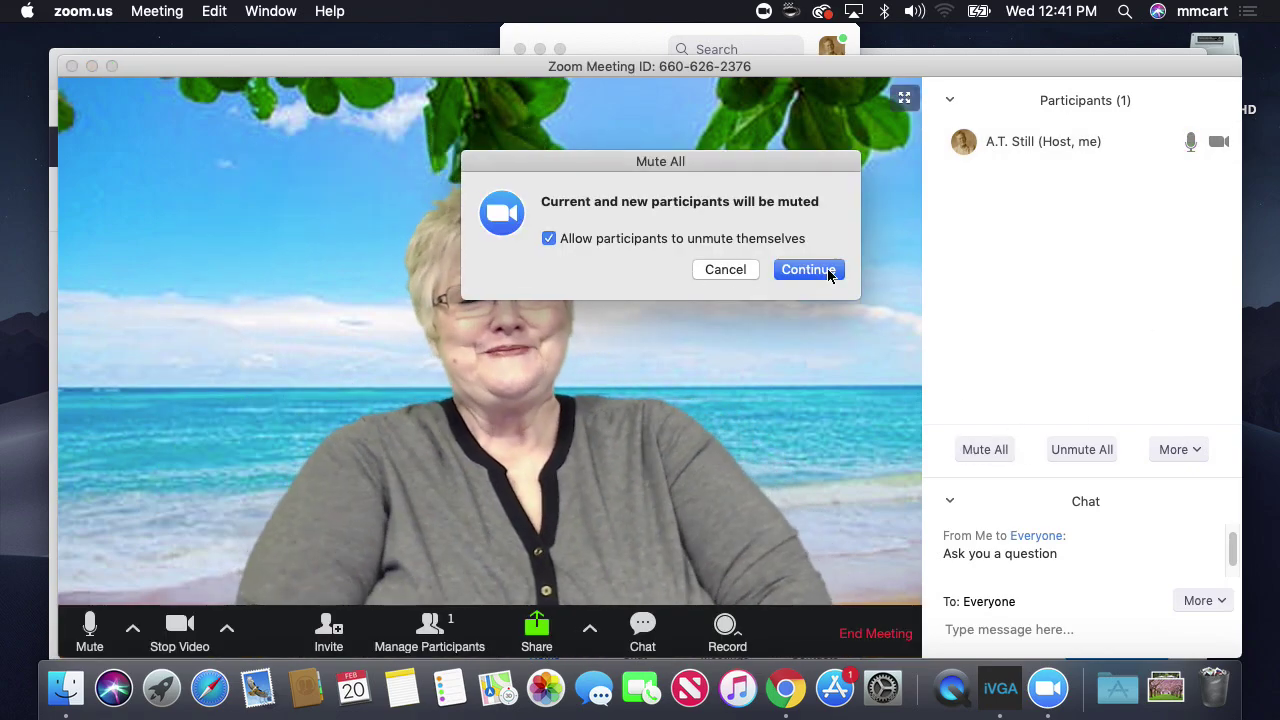
click(809, 272)
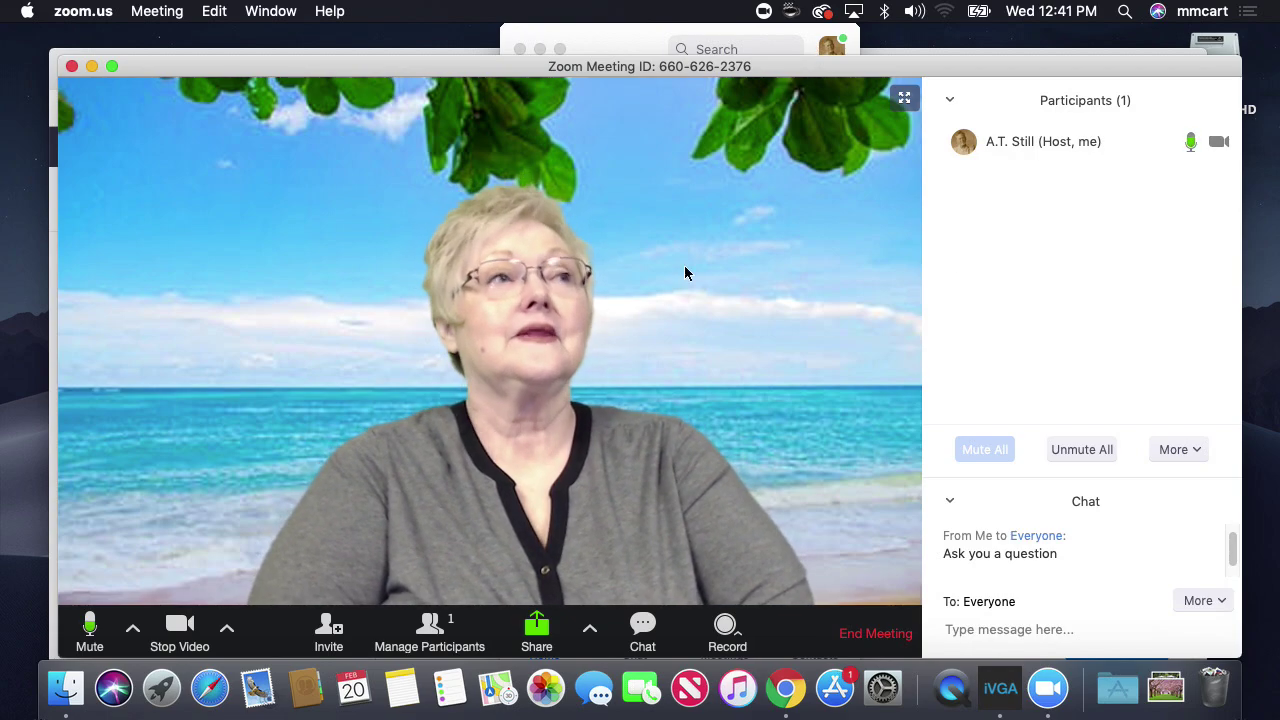
Step: Examine the meeting's screen-sharing choices, try the Share computer sound option and turn it off again, and close them without sharing
click(538, 633)
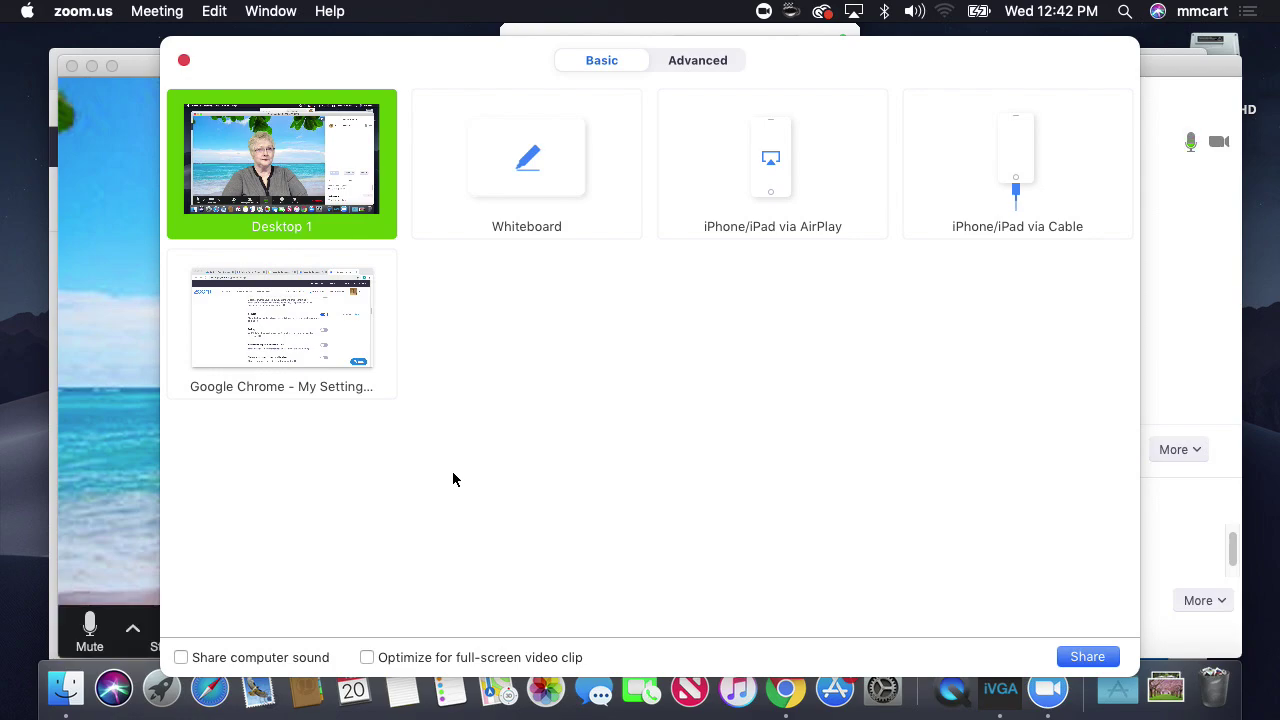
click(181, 658)
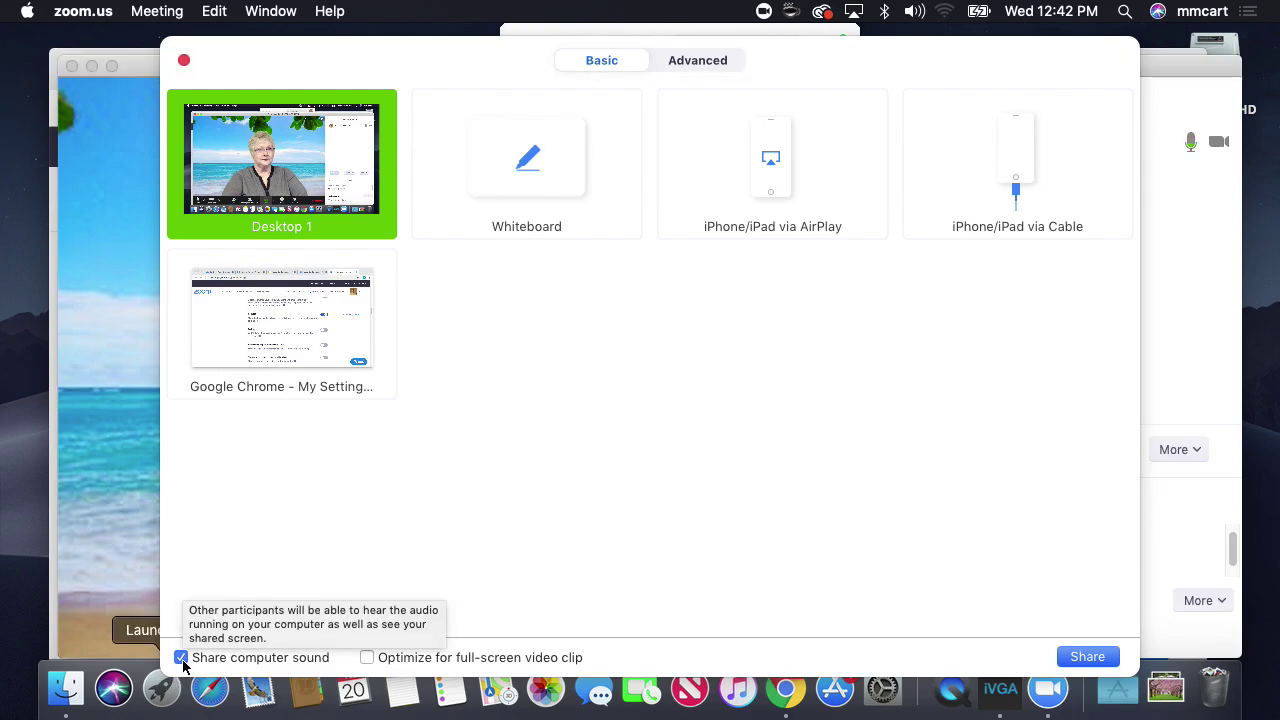
click(181, 658)
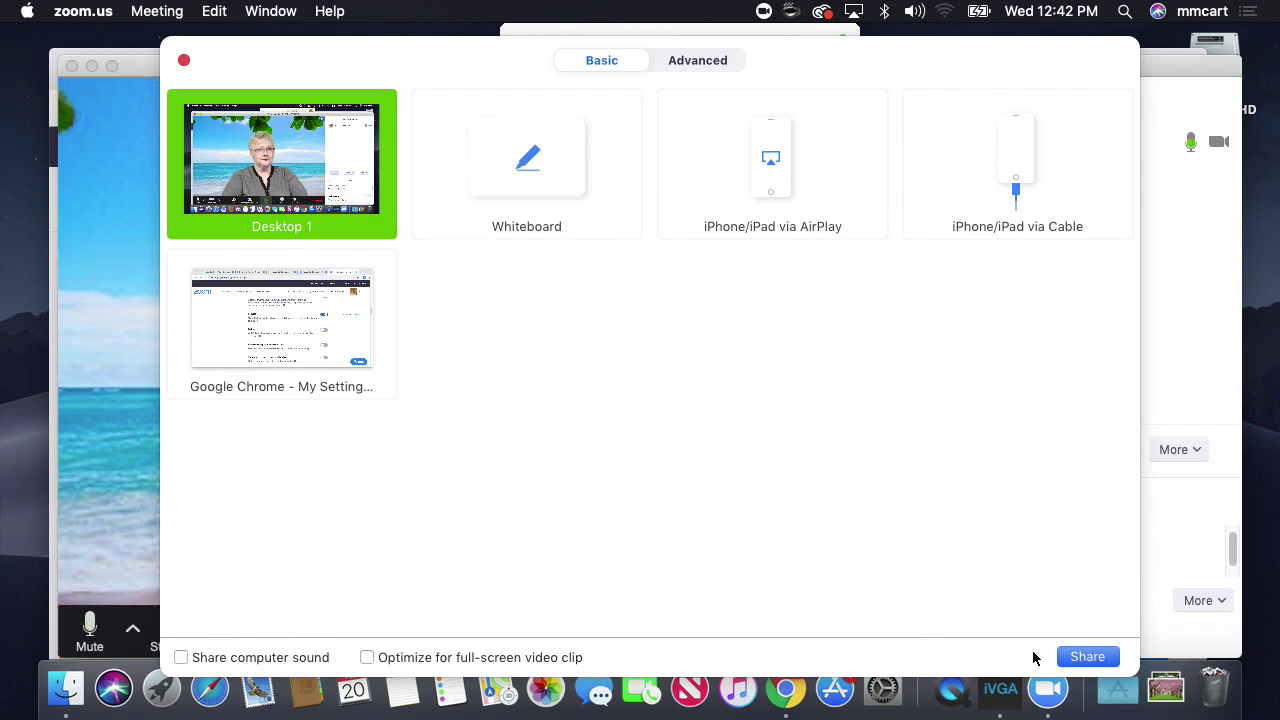
click(184, 63)
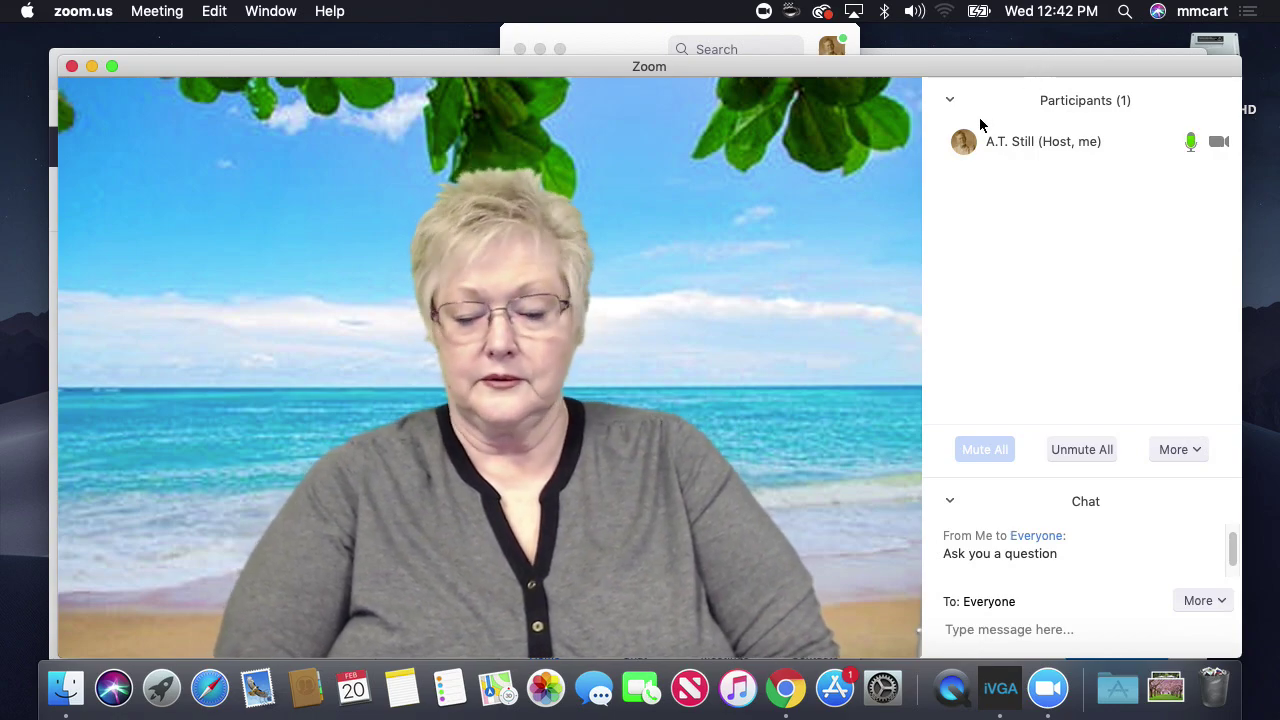
Step: Switch from the meeting to the browser's Zoom home page and to the Zoom client, and open the account's web profile from there
mouse_move(1002, 134)
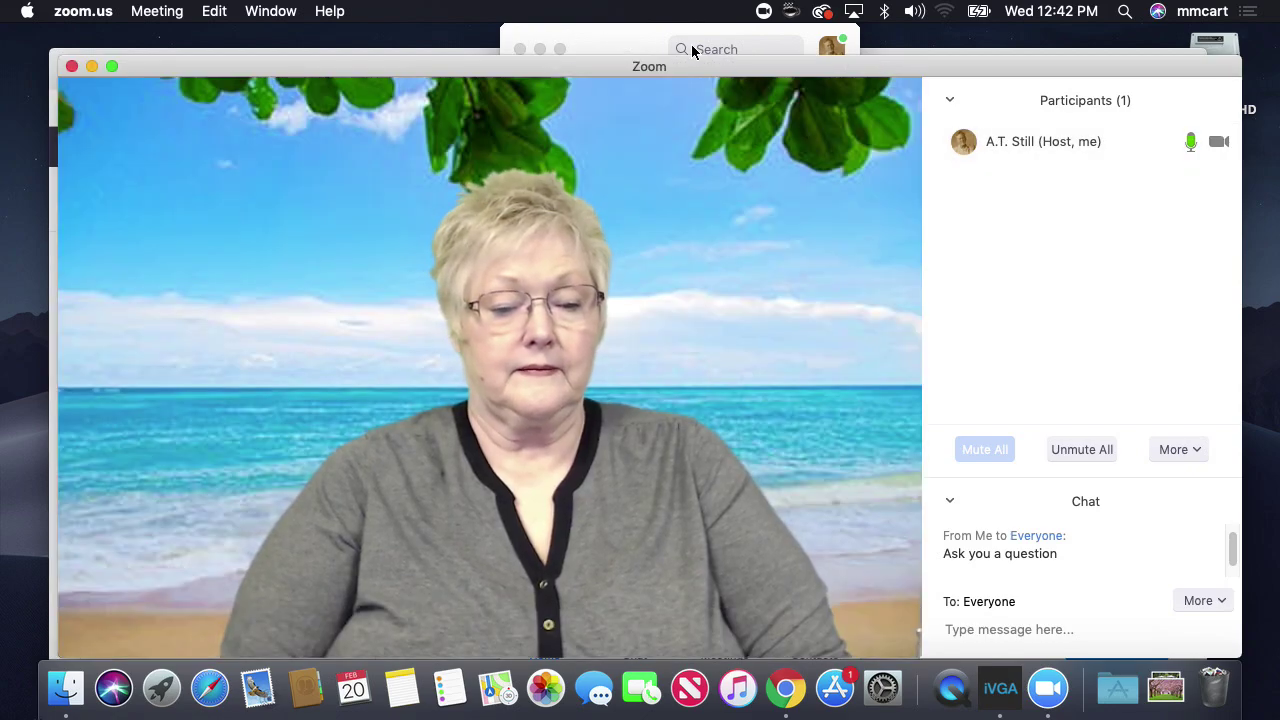
drag(700, 66, 685, 66)
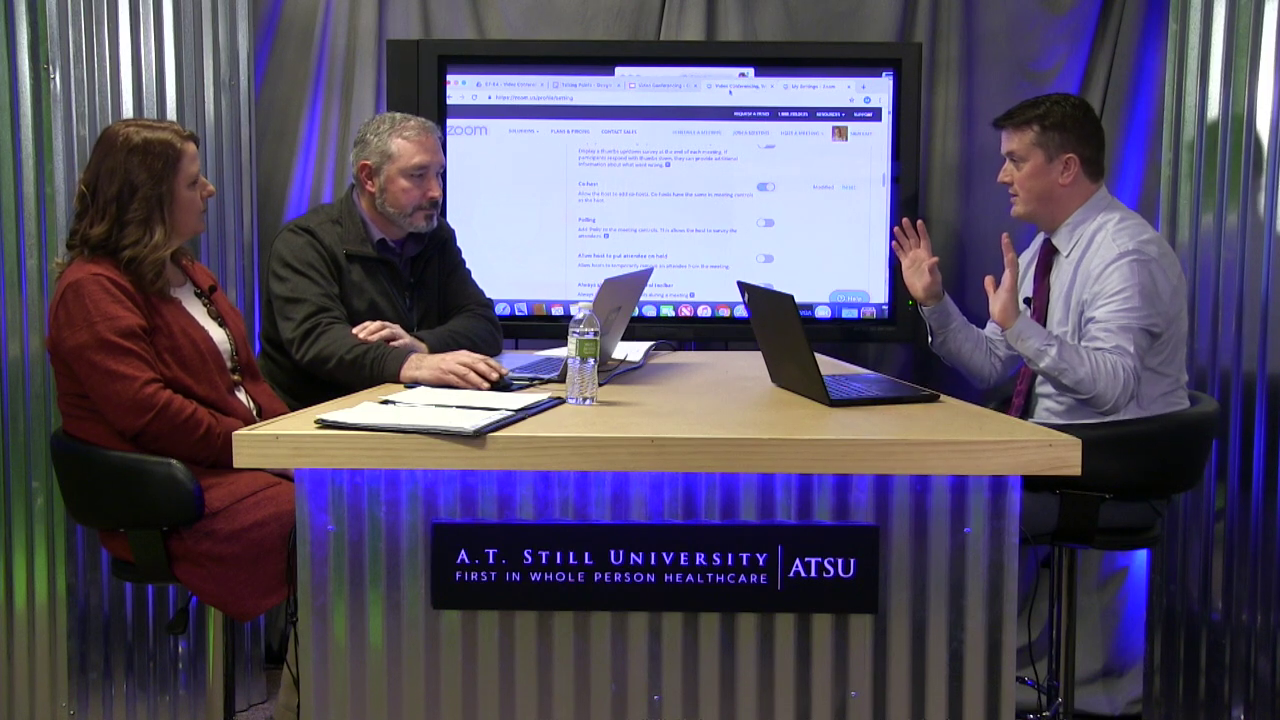
click(735, 87)
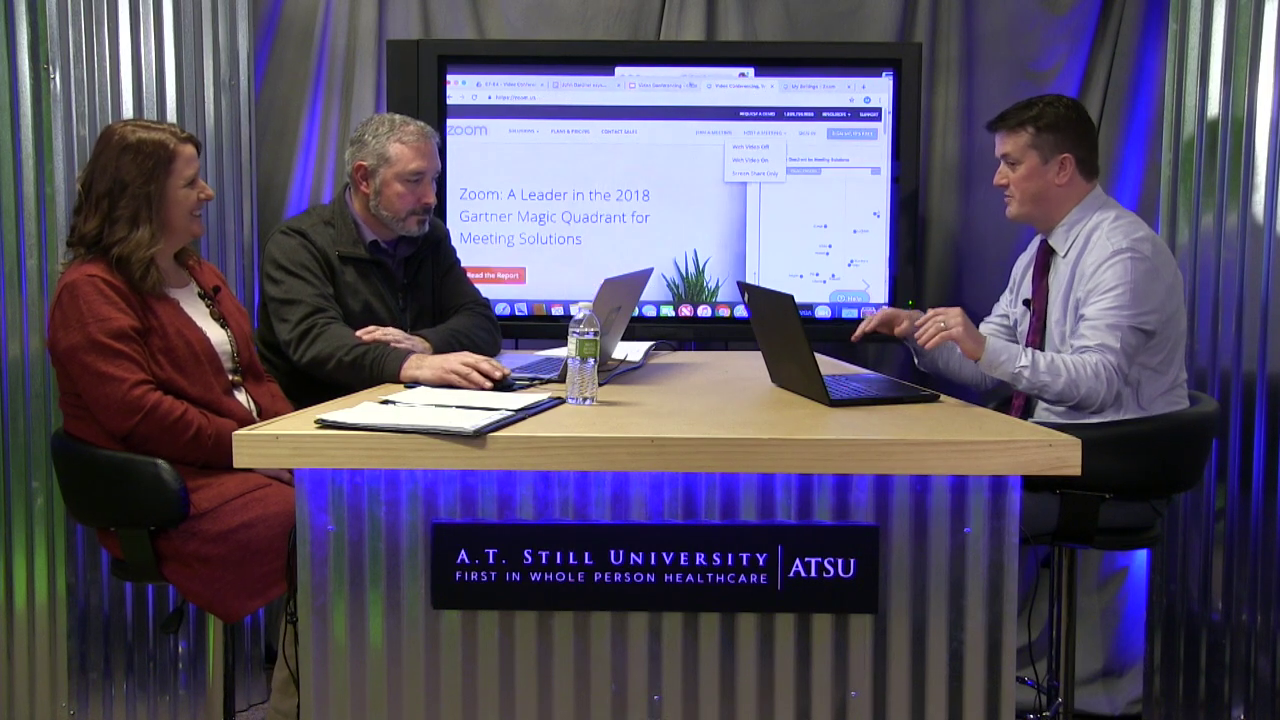
key(super+Tab)
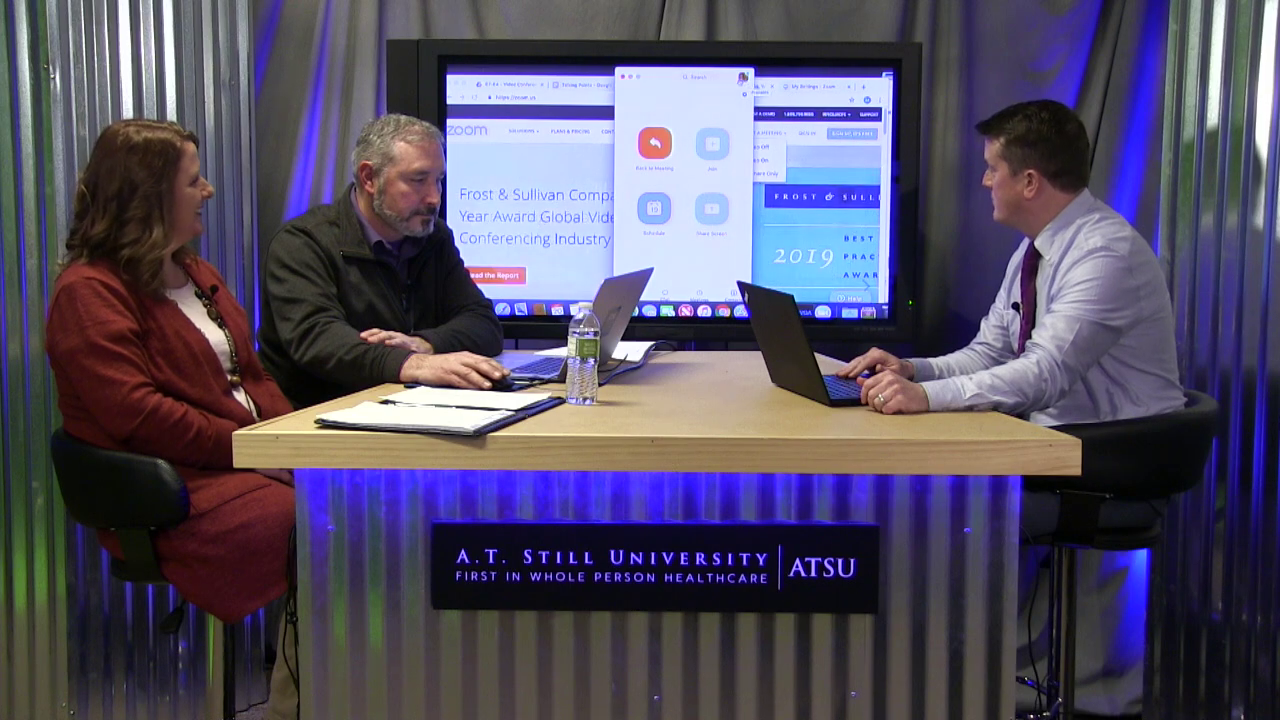
click(743, 77)
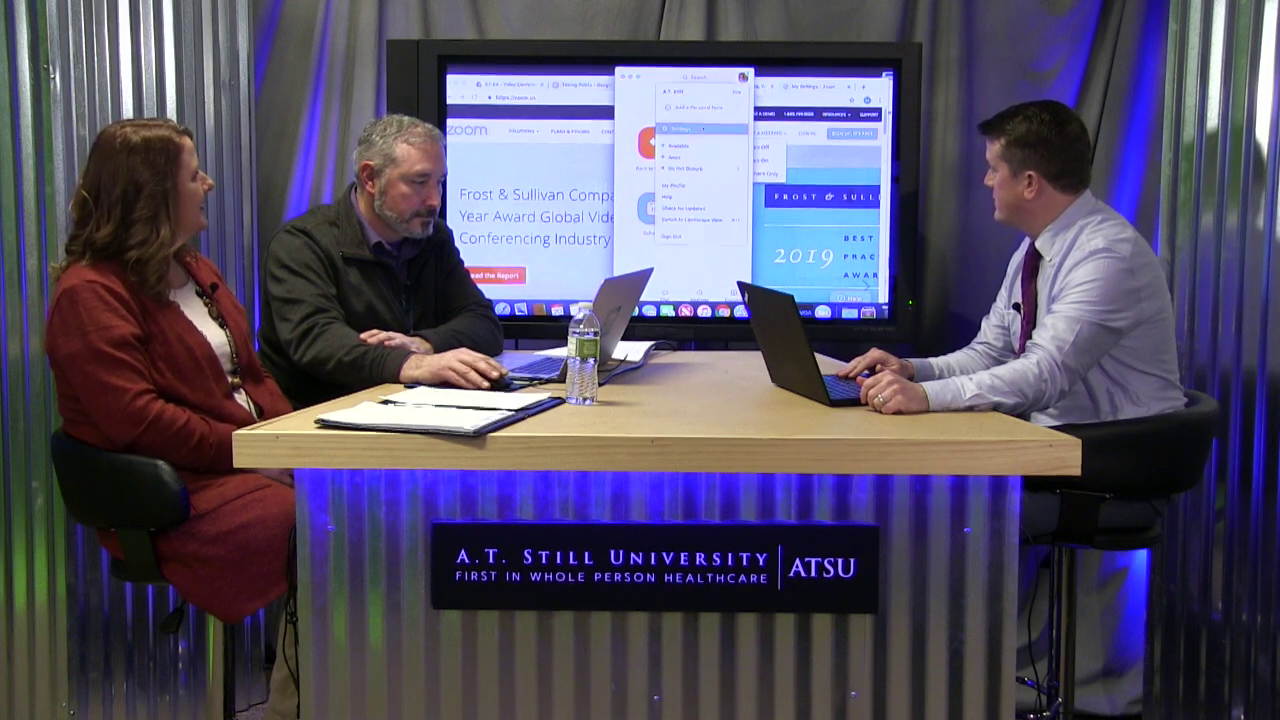
click(689, 187)
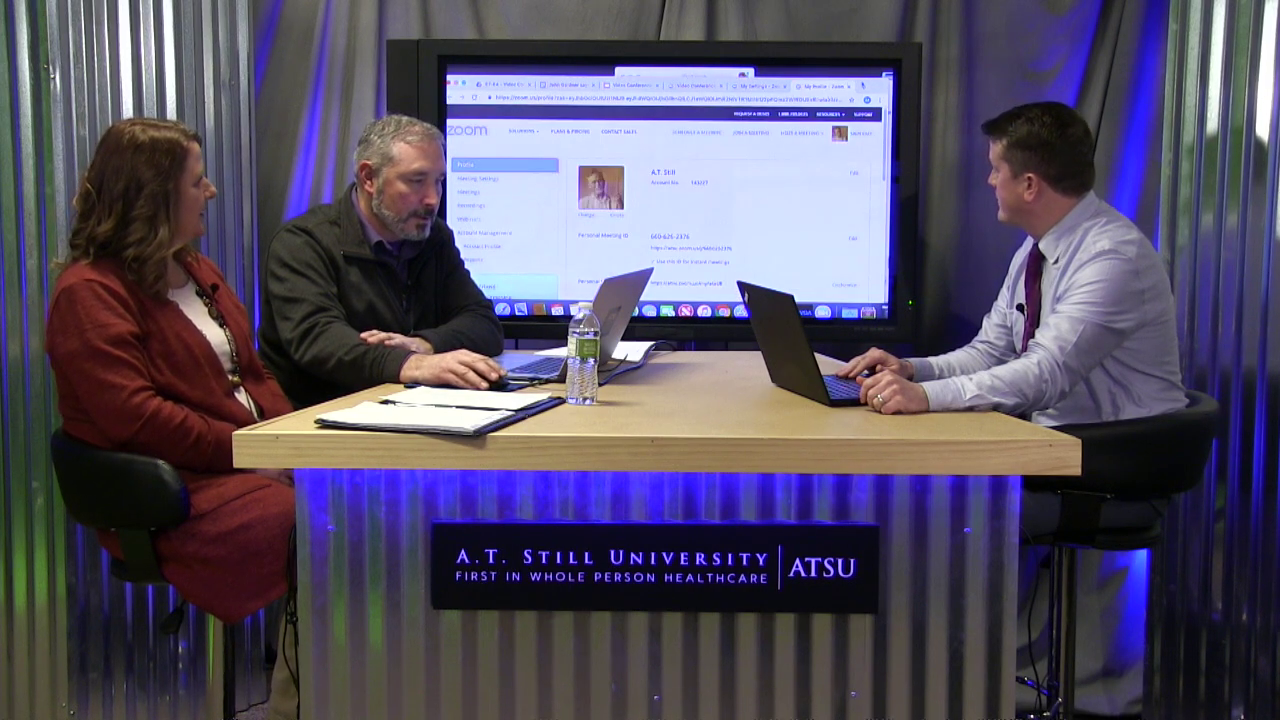